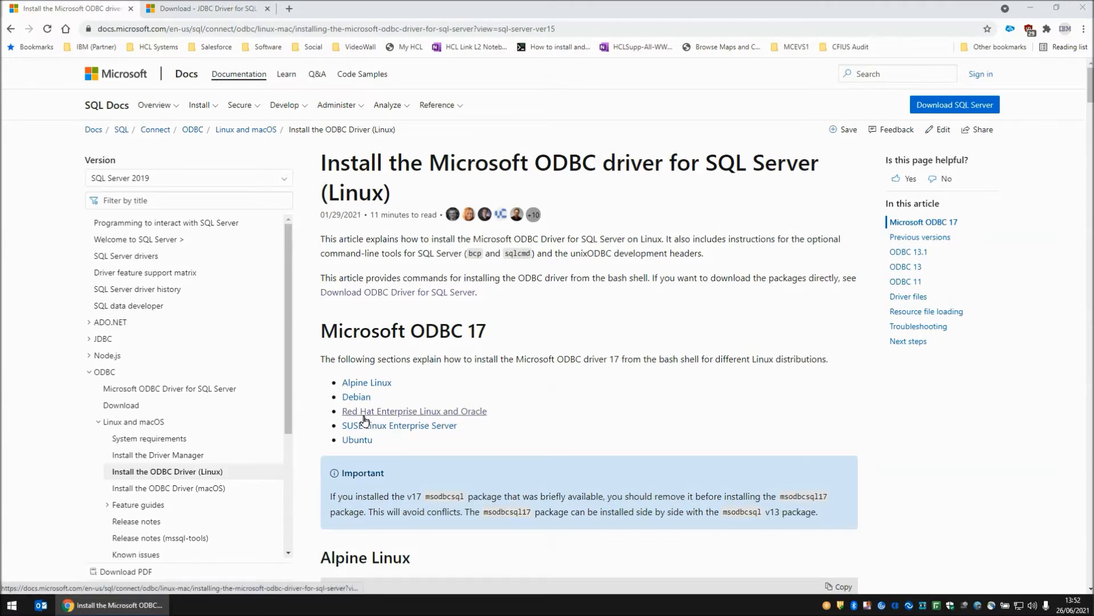
- Review the Red Hat install commands in Microsoft Docs, then switch to the JDBC driver download page
left_click(392, 412)
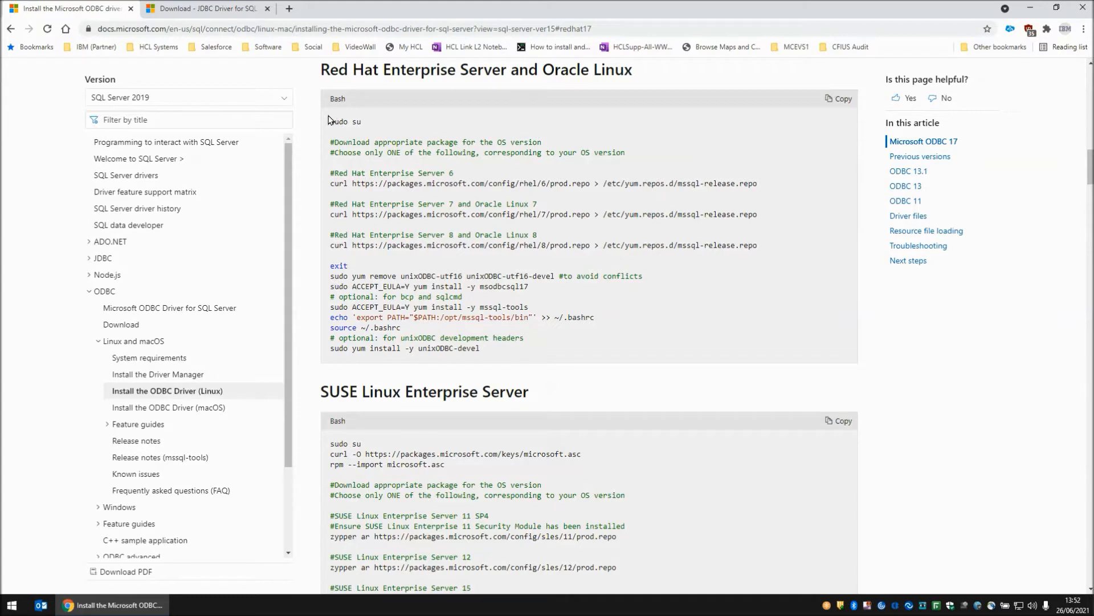
left_click_drag(329, 120, 541, 351)
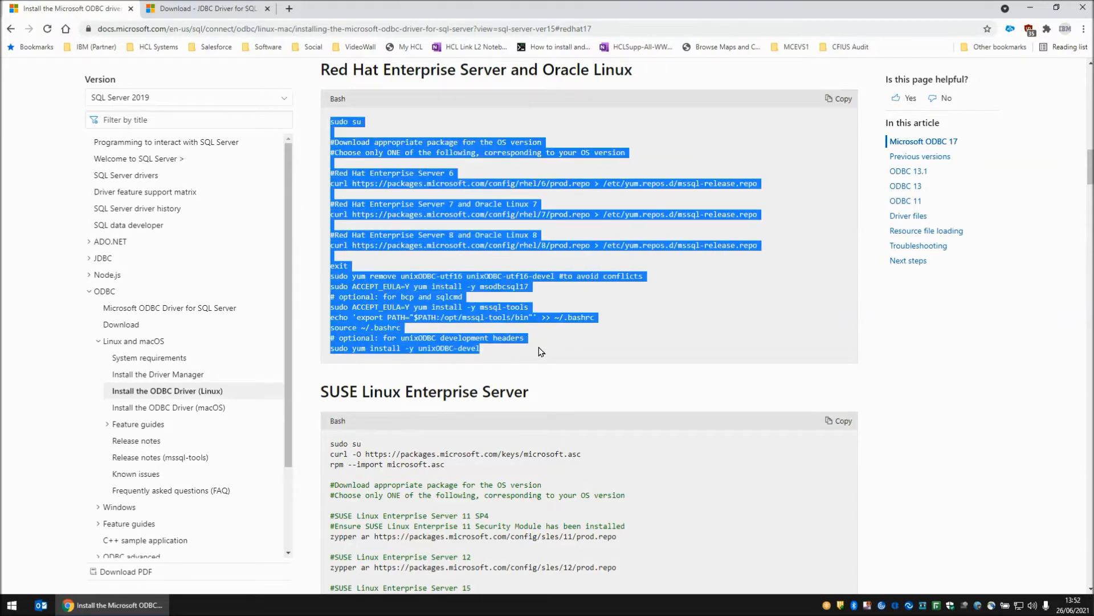
left_click(589, 331)
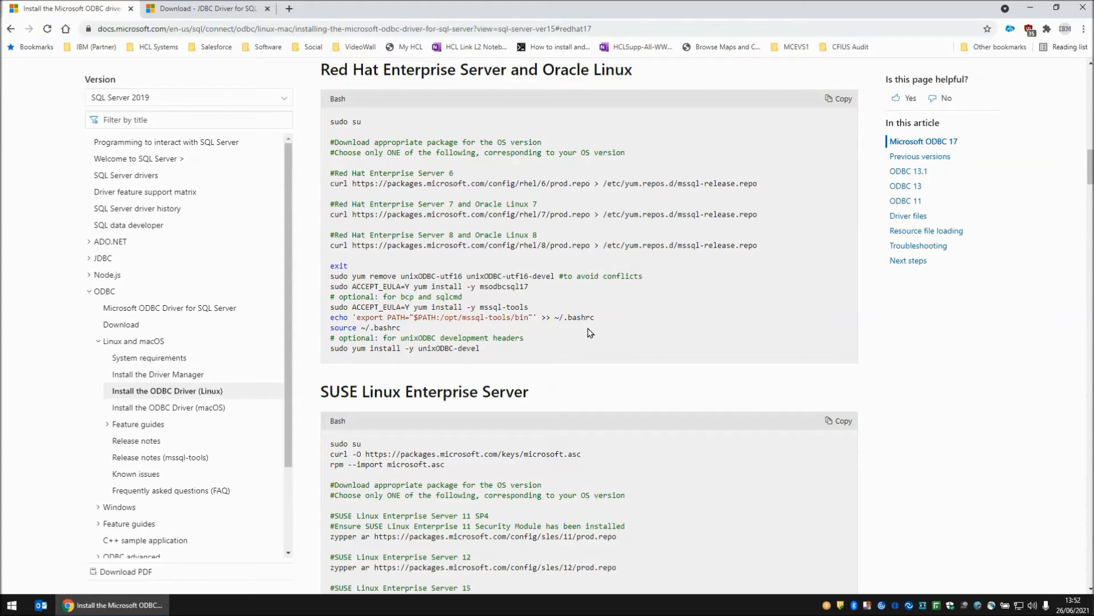
left_click(202, 12)
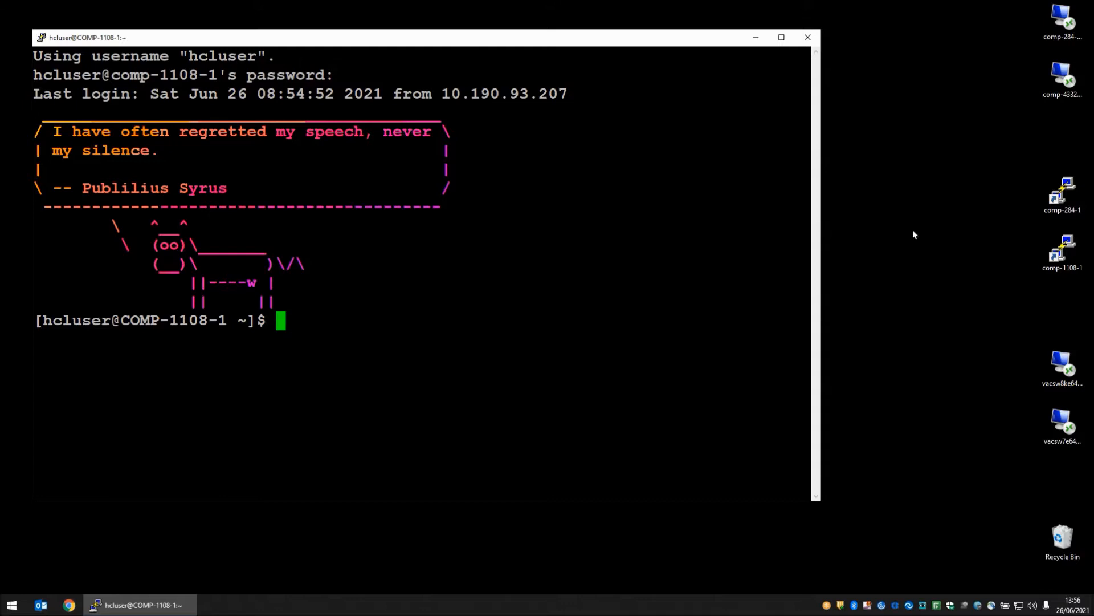
- Go into /opt/microsoft and list the contents of /opt and of the microsoft folder
type("cd /opt")
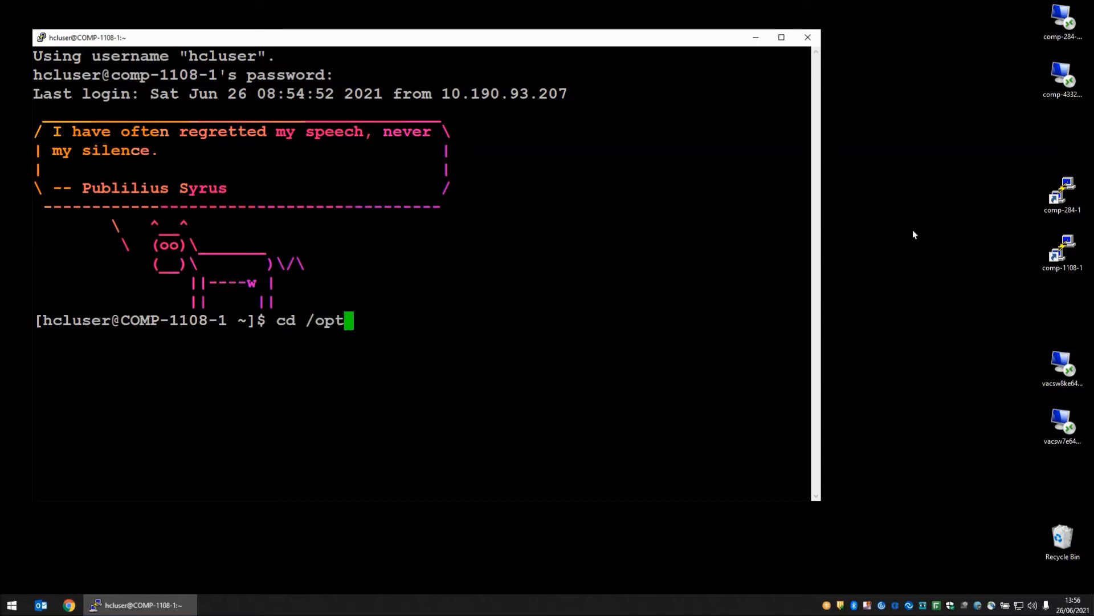
key("Return")
type("ls")
key("Return")
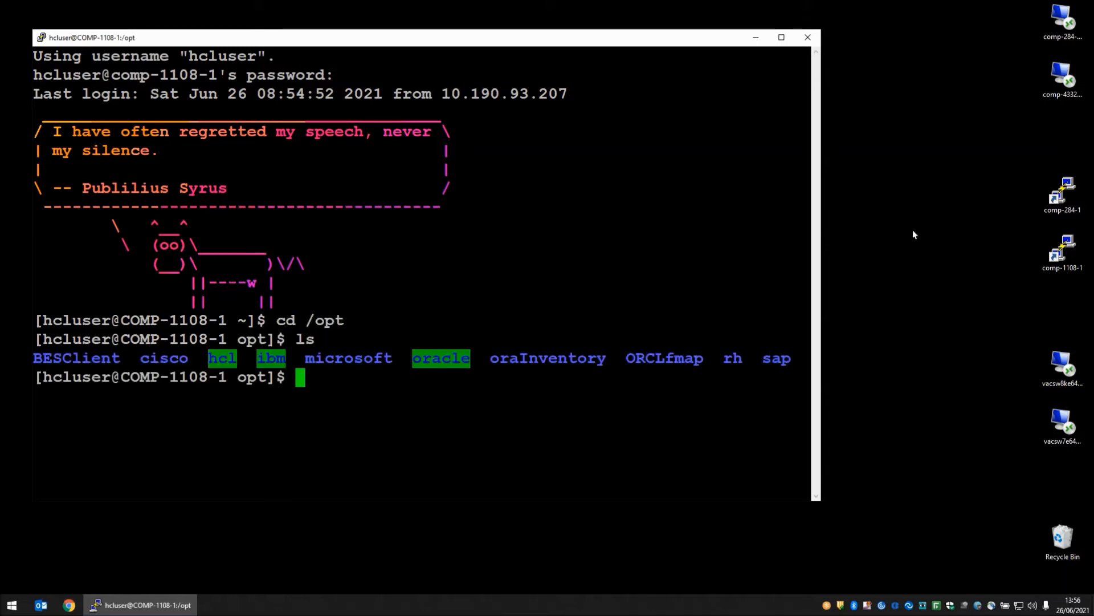
type("cd micr")
key("Tab")
key("Return")
type("ls")
key("Return")
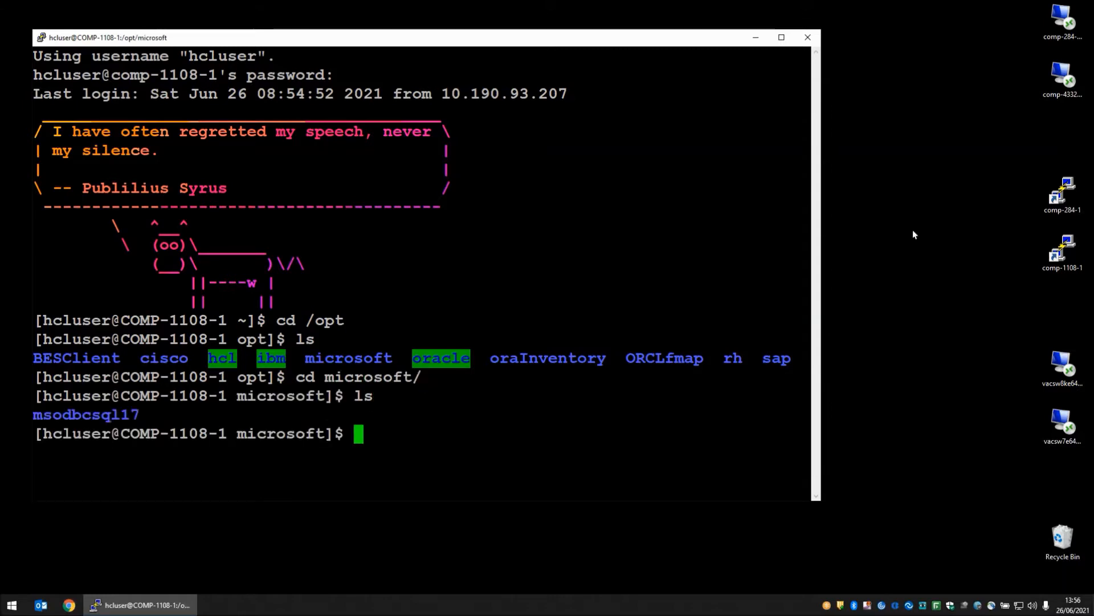
- List msodbcsql17 and its lib64 folder to find libmsodbcsql-17.7.so.2.1, then clear the screen
type("cd msod")
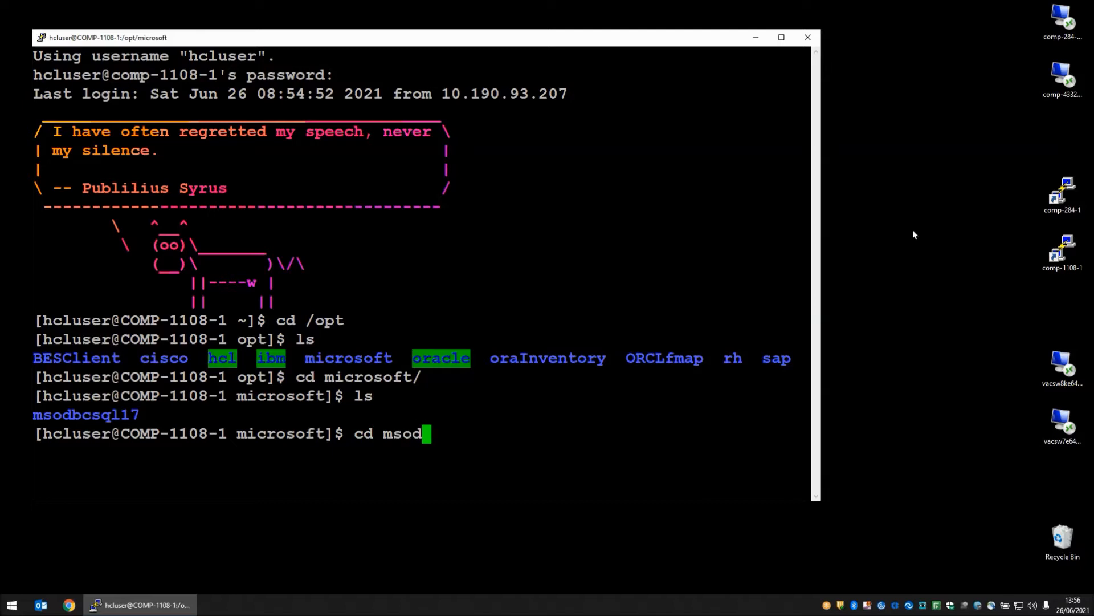
key("Tab")
key("Return")
type("ls")
key("Return")
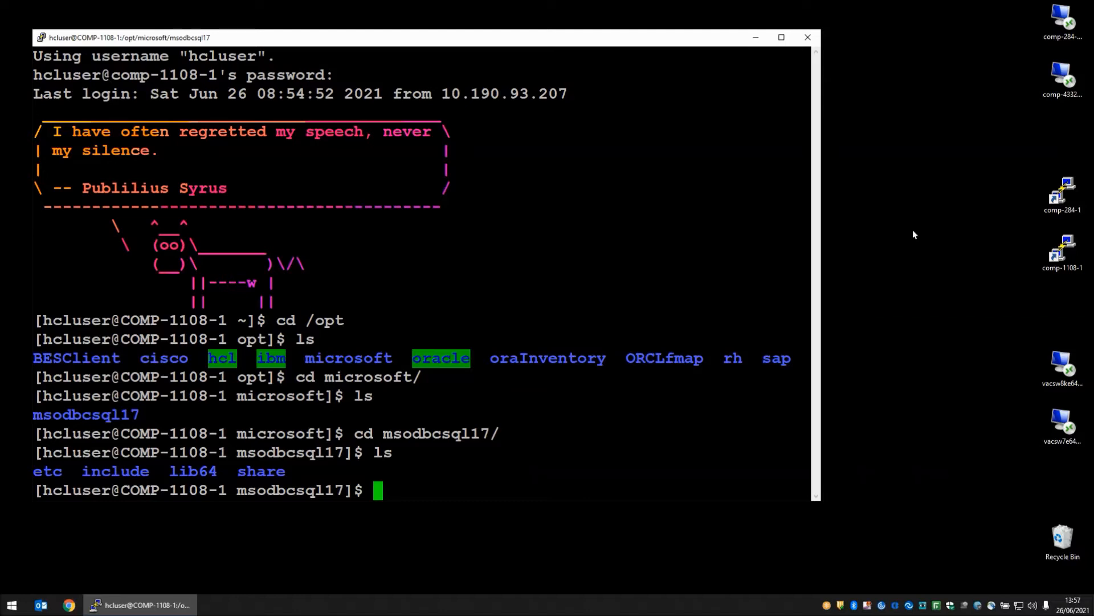
type("ls lib64")
key("Return")
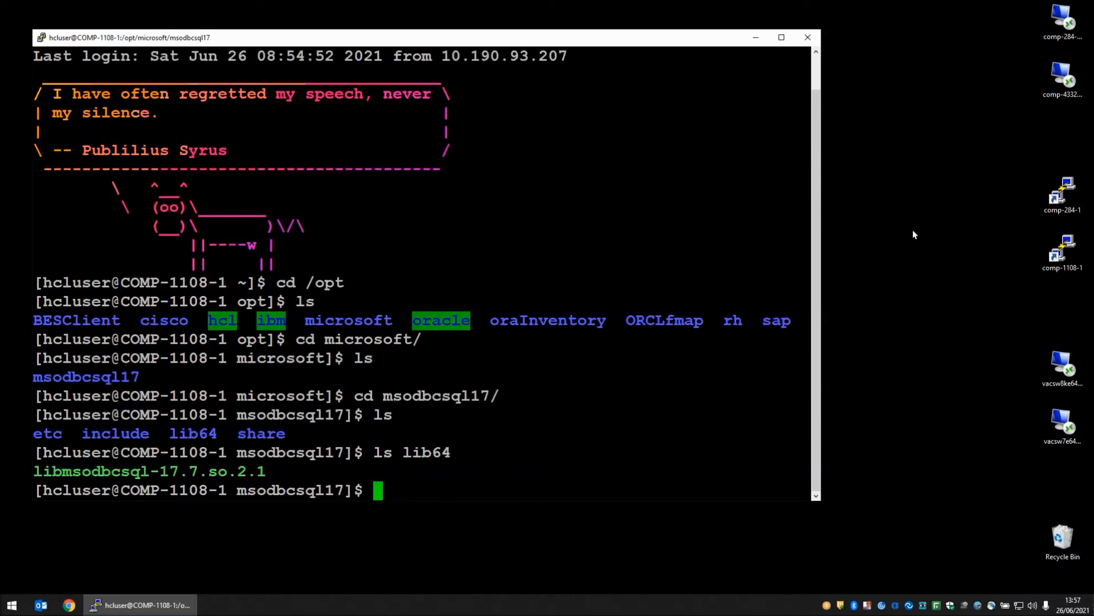
type("c")
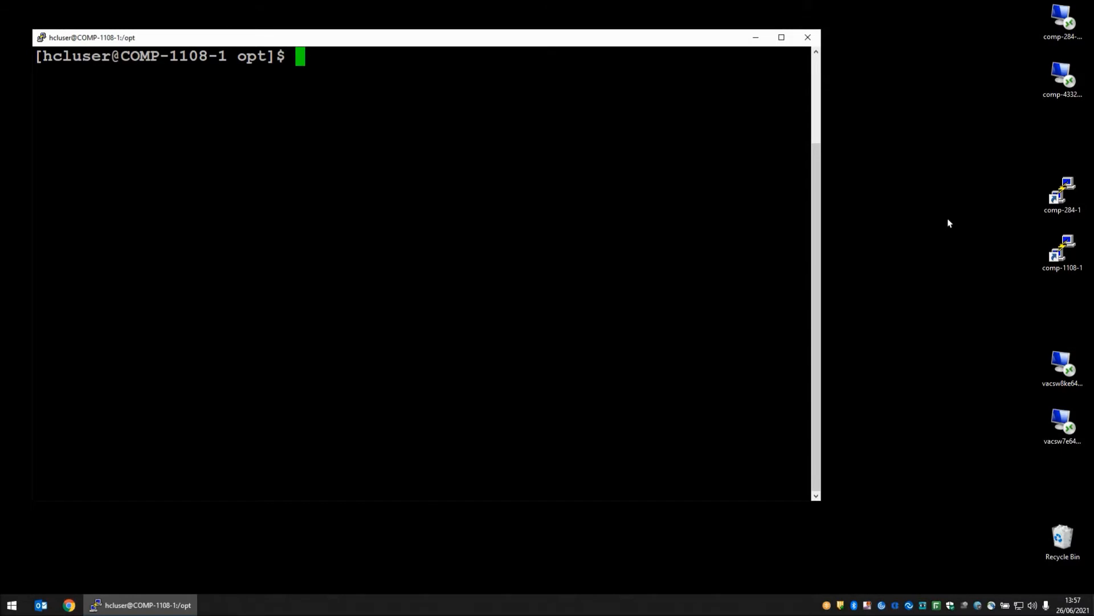
- Go to /opt/ibm/itx10100 and list its contents
type("cd /opt/ibm/itx10100")
key("Return")
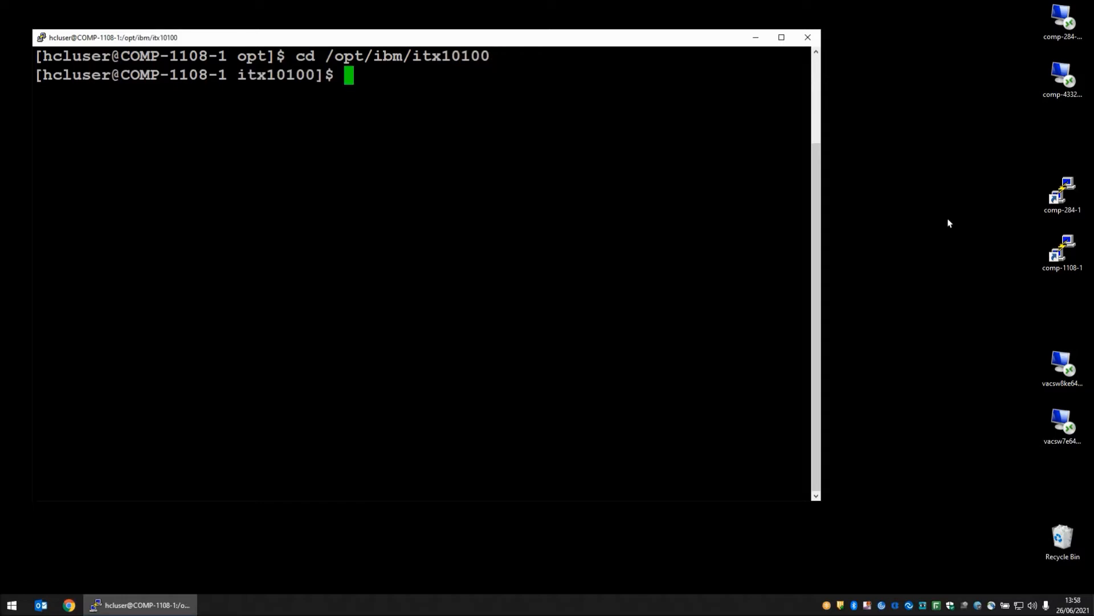
type("ls")
key("BackSpace")
key("BackSpace")
type("ls")
key("Return")
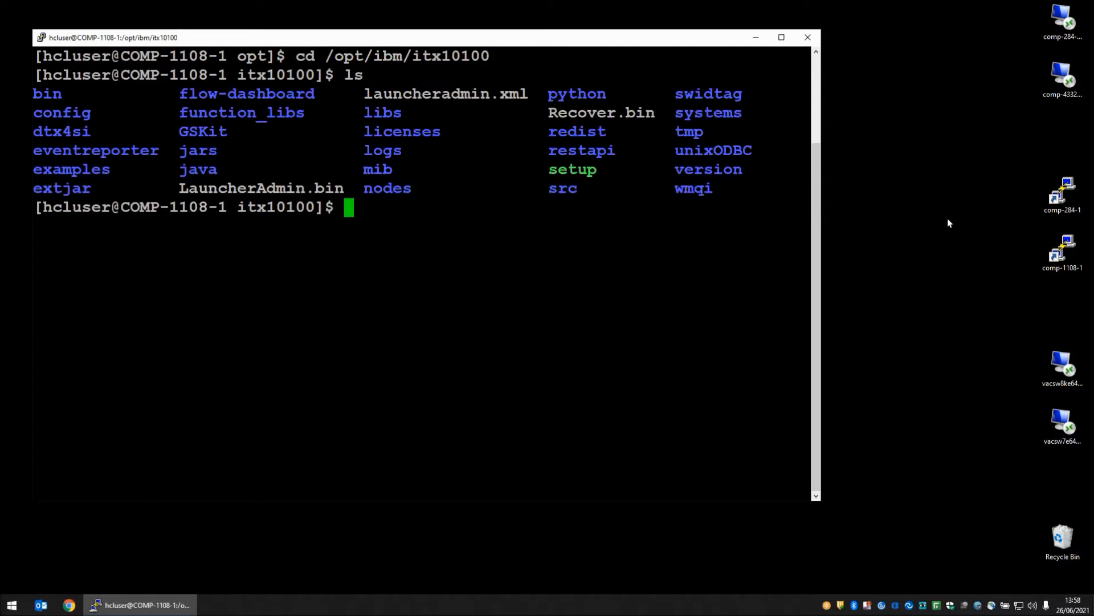
- Go into unixODBC/etc, list the ODBC config files, and print odbcinst.ini
type("cd unixODBC")
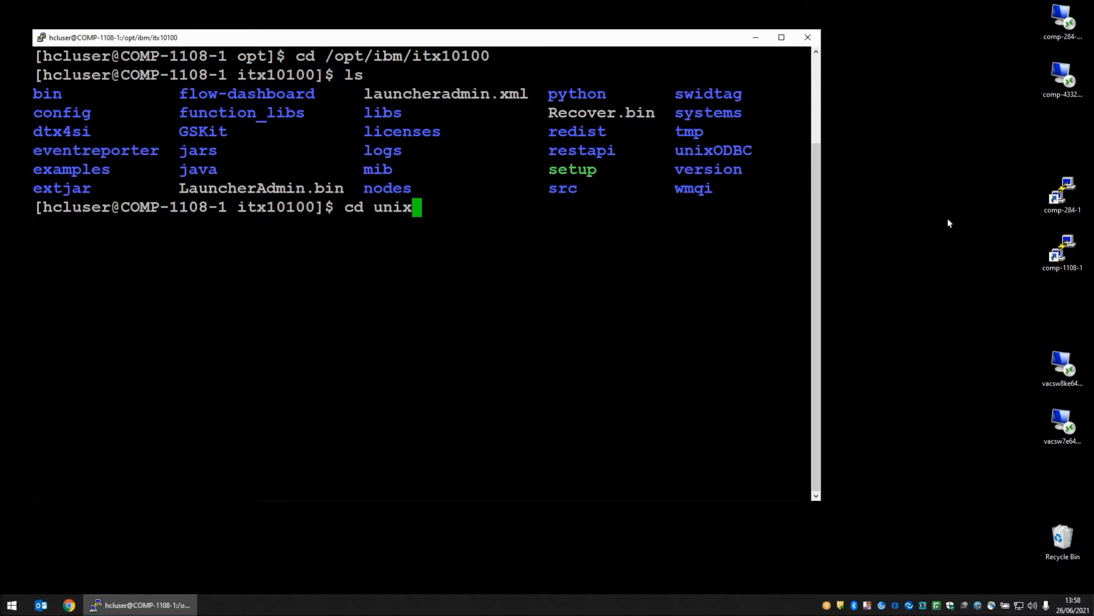
key("Return")
type("ls")
key("Return")
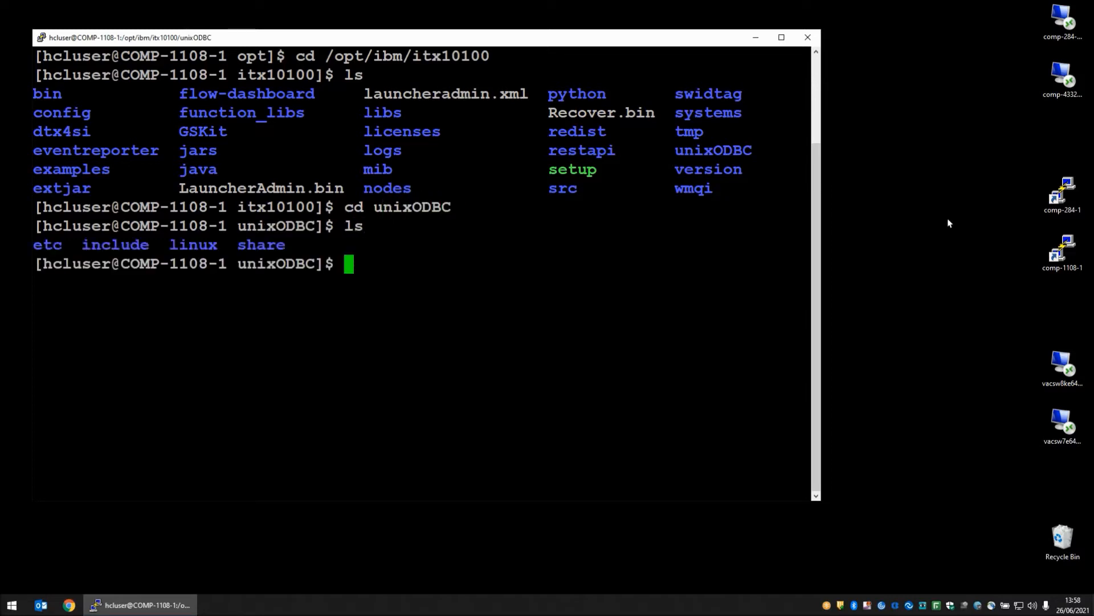
type("cd etc")
key("Return")
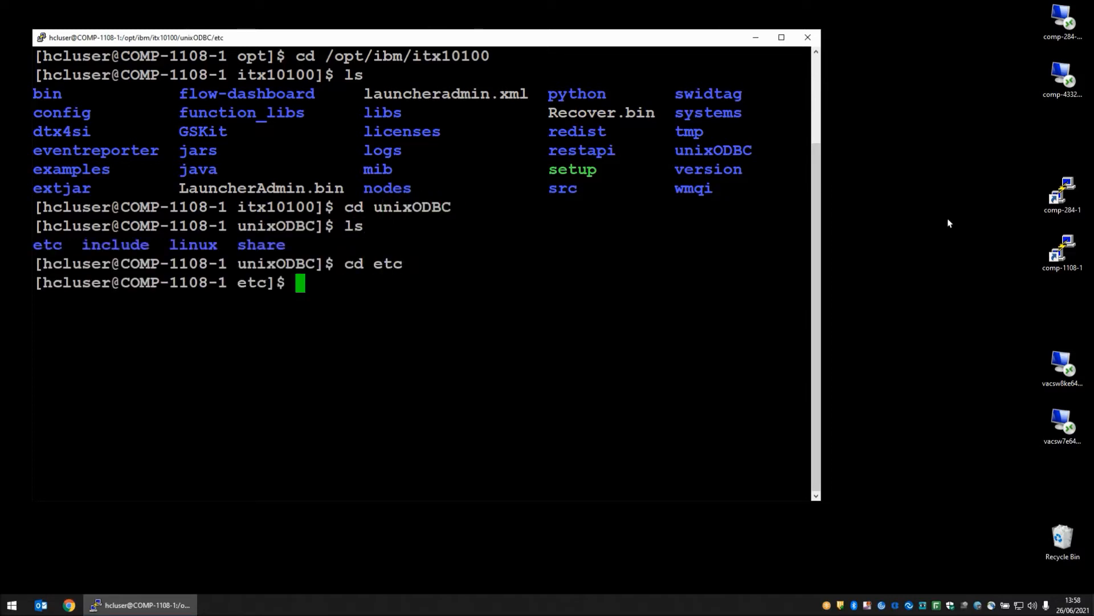
type("ls")
key("Return")
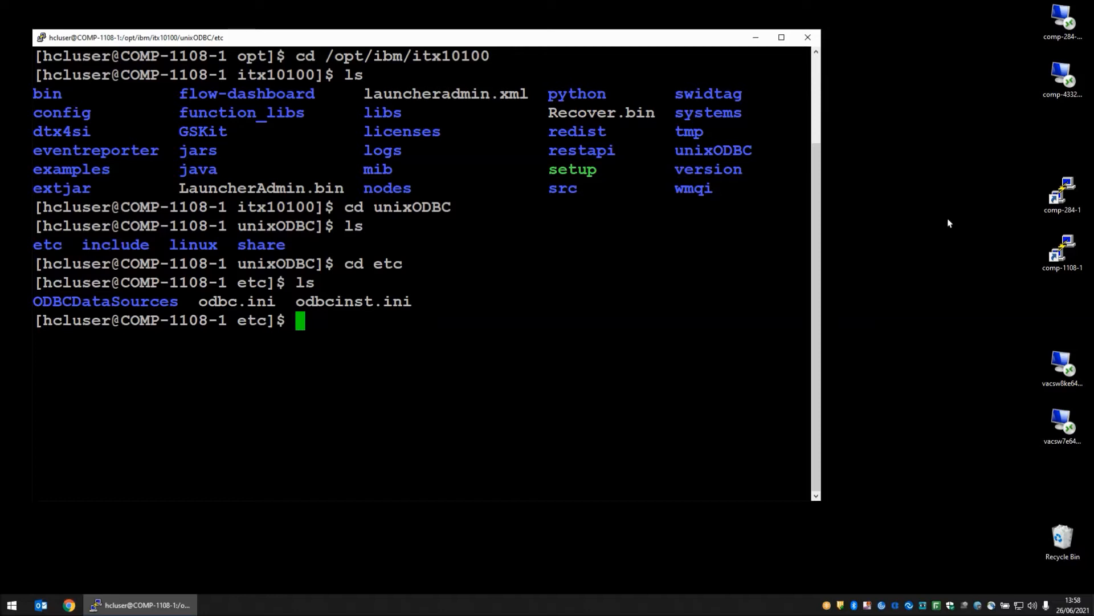
type("cat odbcinst.ini")
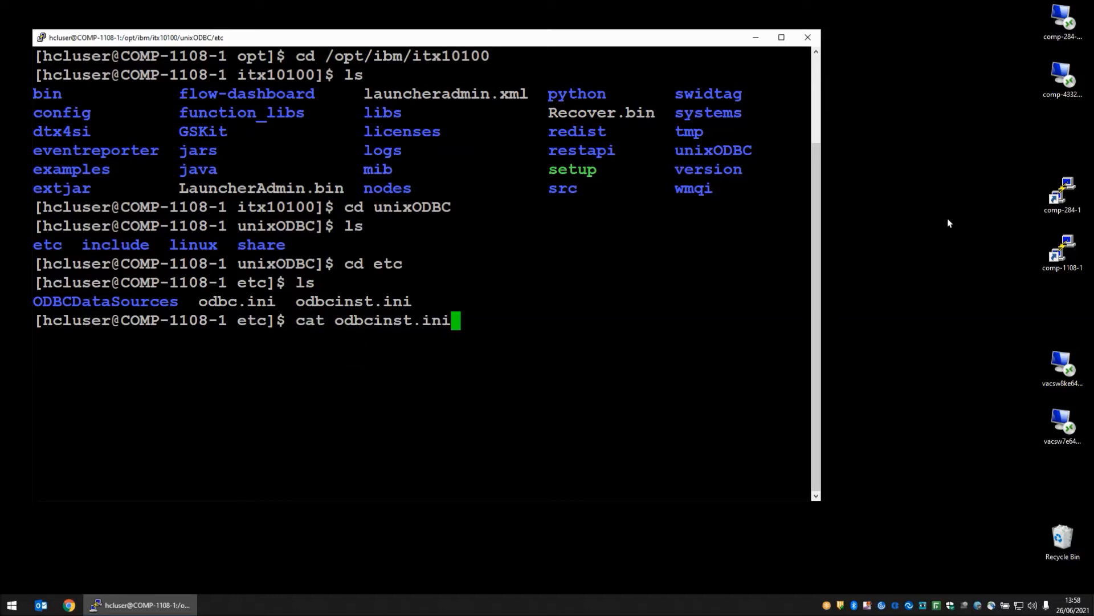
key("Return")
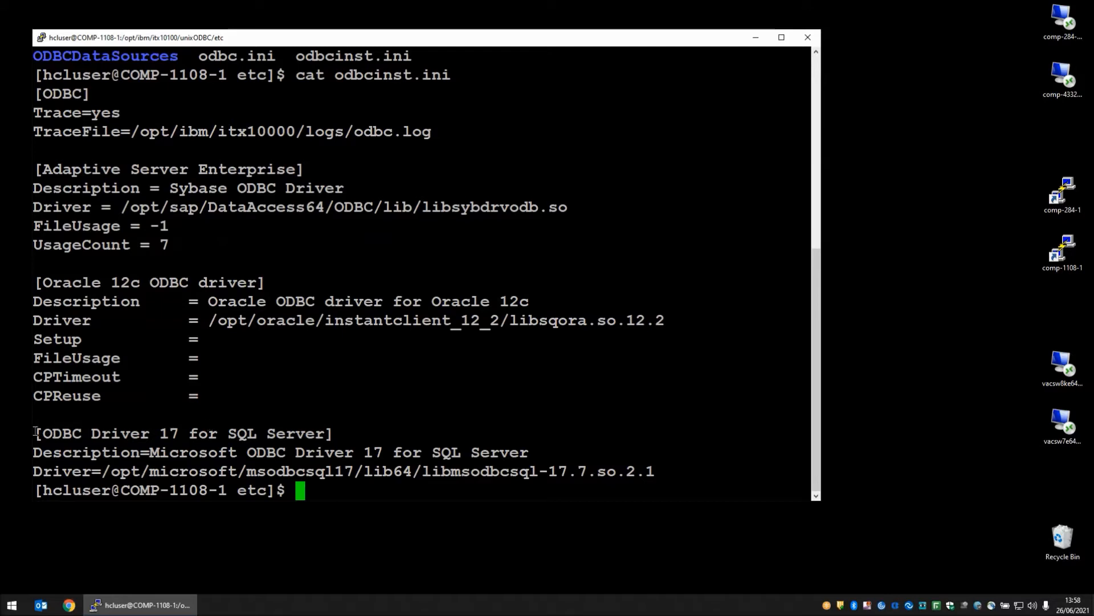
- Highlight the ODBC Driver 17 for SQL Server entry and library path, then print odbc.ini
left_click_drag(41, 434, 332, 430)
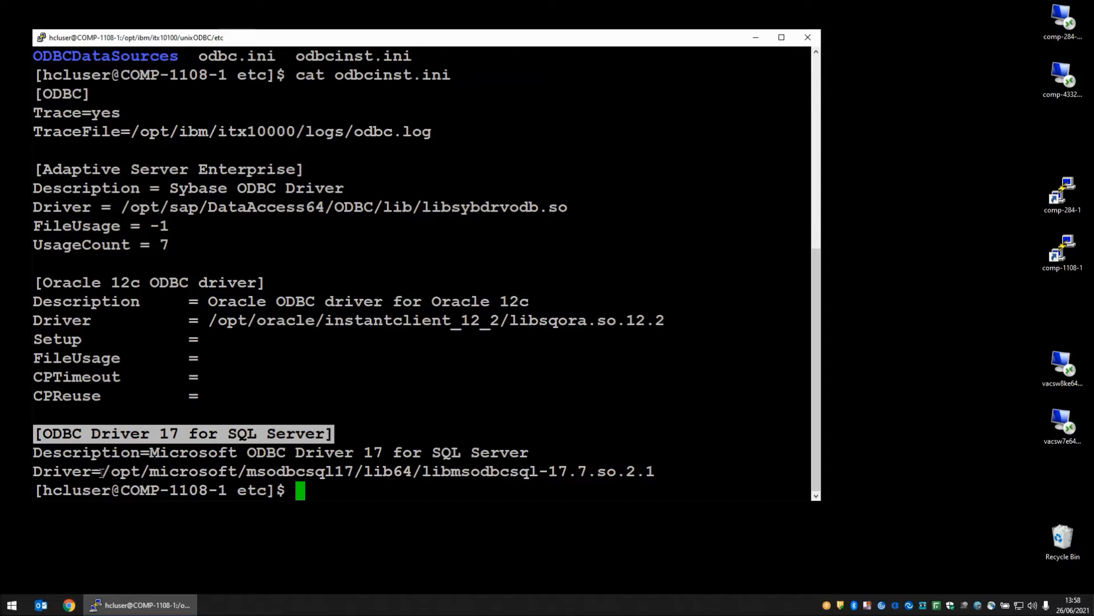
left_click_drag(99, 471, 649, 470)
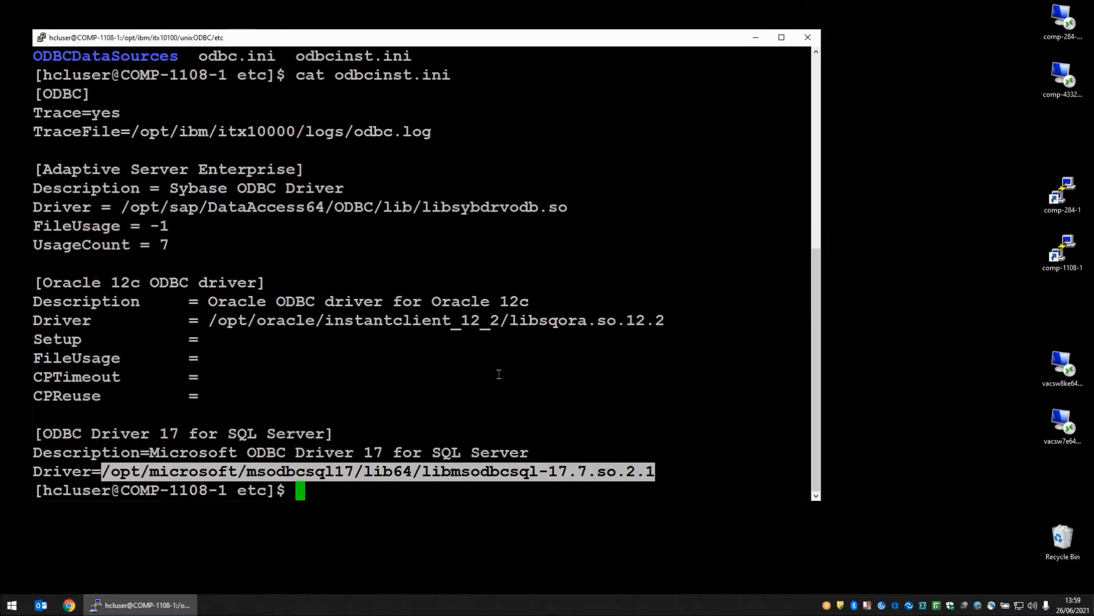
type("cat odbc.ini")
key("Return")
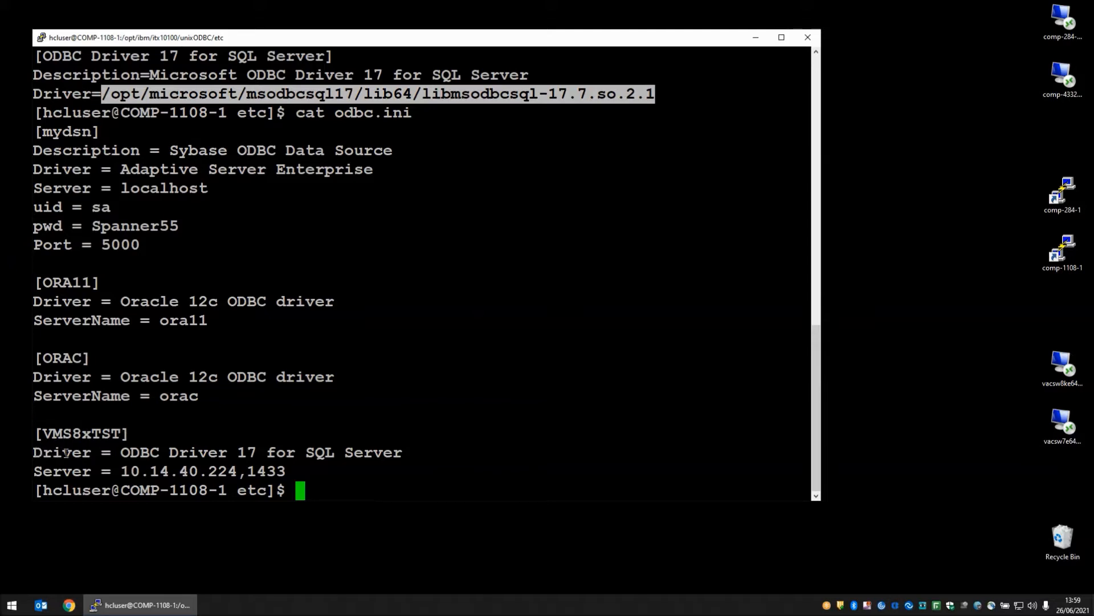
left_click(124, 454)
left_click_drag(124, 453, 395, 455)
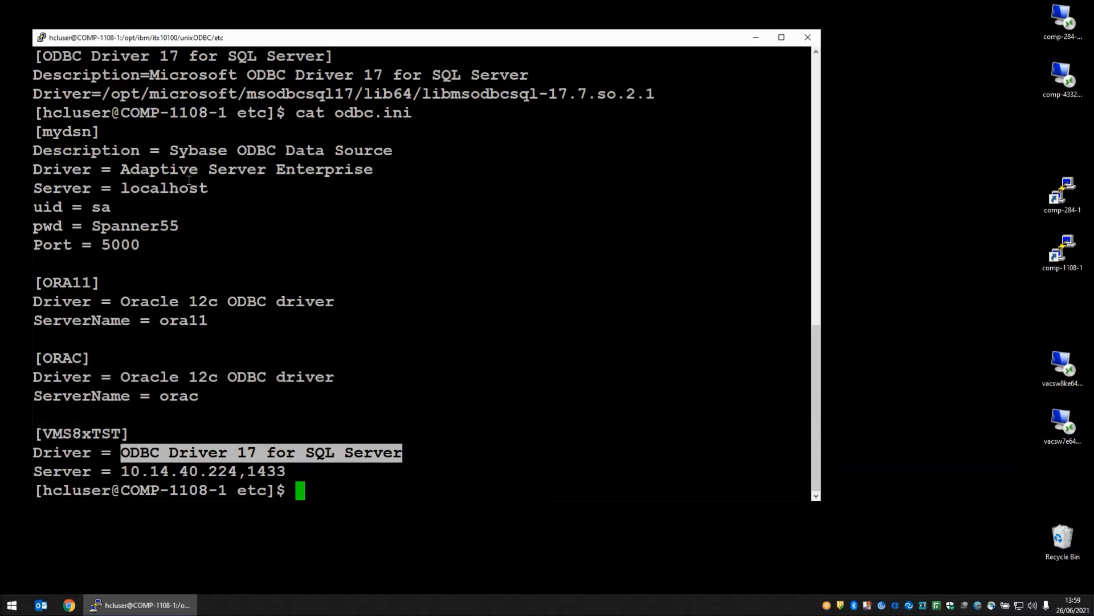
left_click_drag(43, 56, 316, 57)
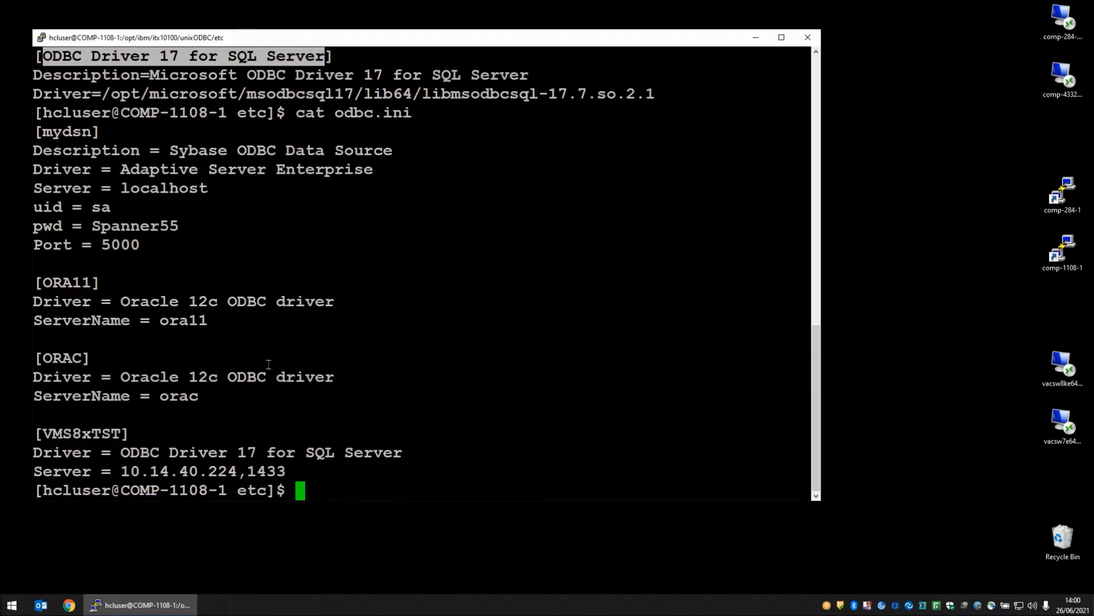
- Go to /opt/ibm/itx10100/extjar and list its jars, including mssql-jdbc-9.2.1.jre8.jar
type("cd /opt/ibm")
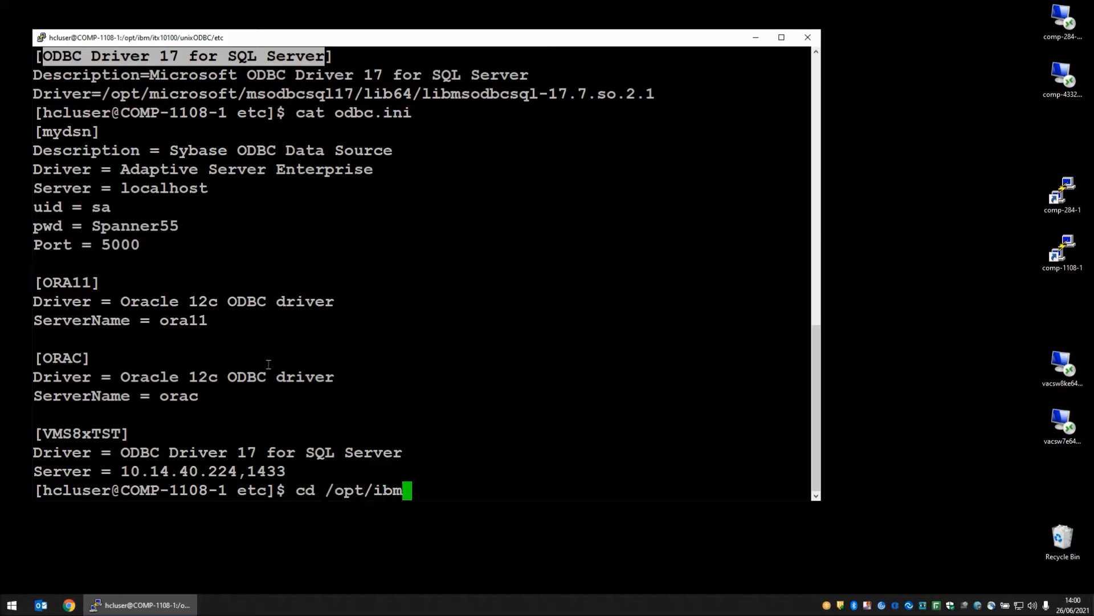
type("/itx10100")
key("Return")
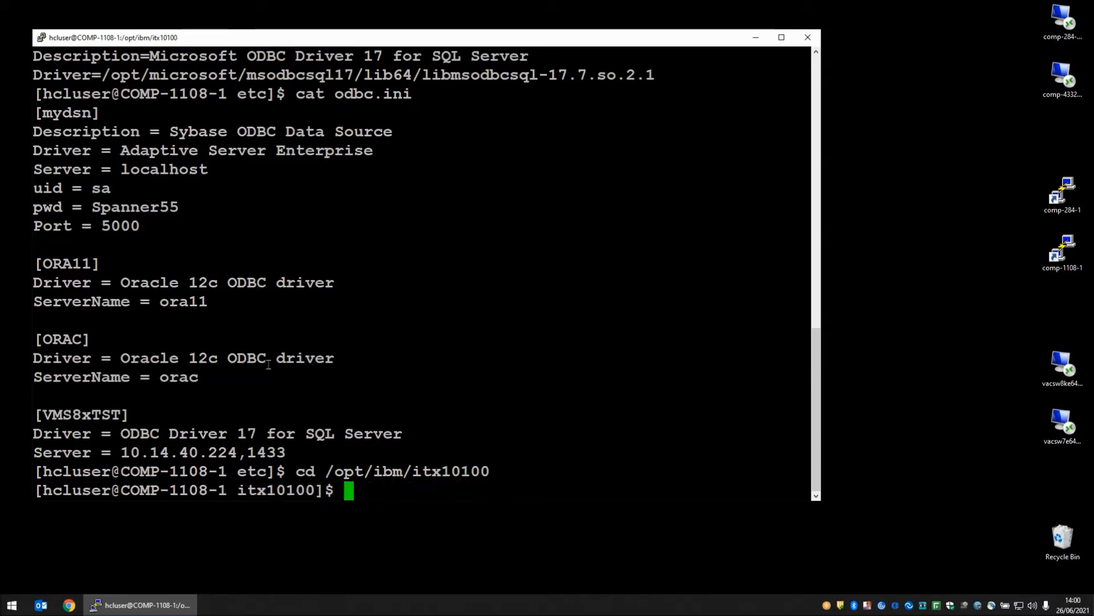
type("ls")
key("Return")
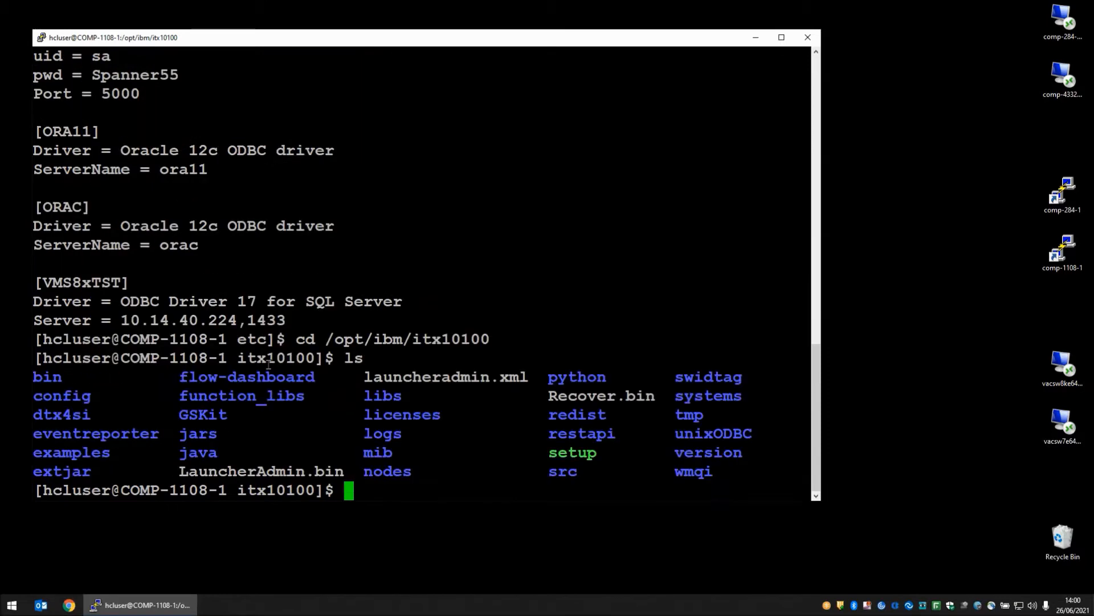
type("cd e")
key("Tab")
key("Return")
type("ls")
key("Return")
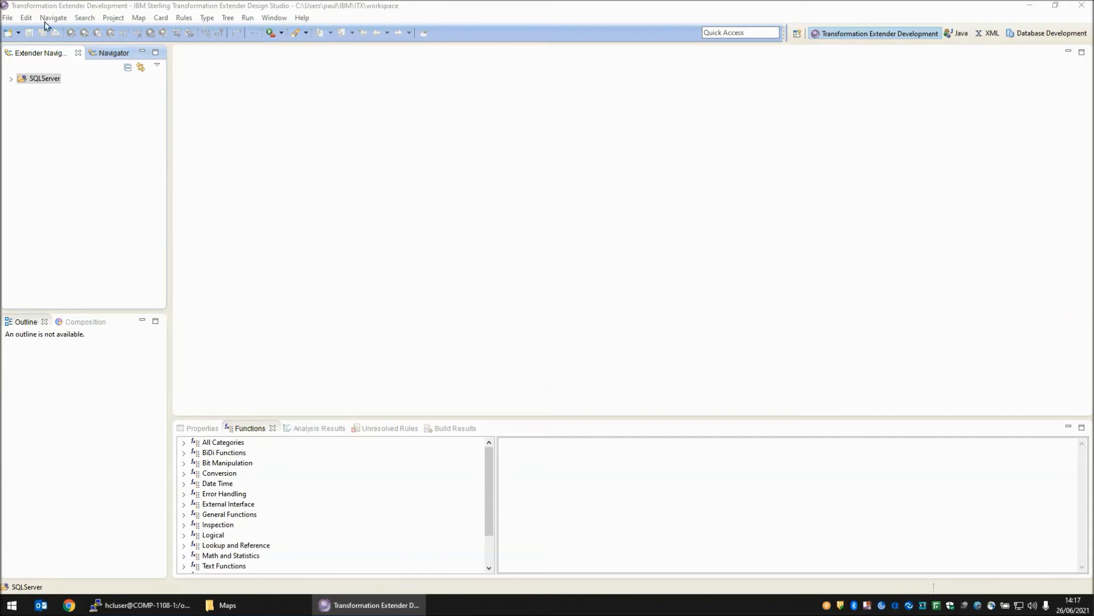
- Create map source Test.mms under the SQLServer project with a map named Test_ODBC
left_click(12, 79)
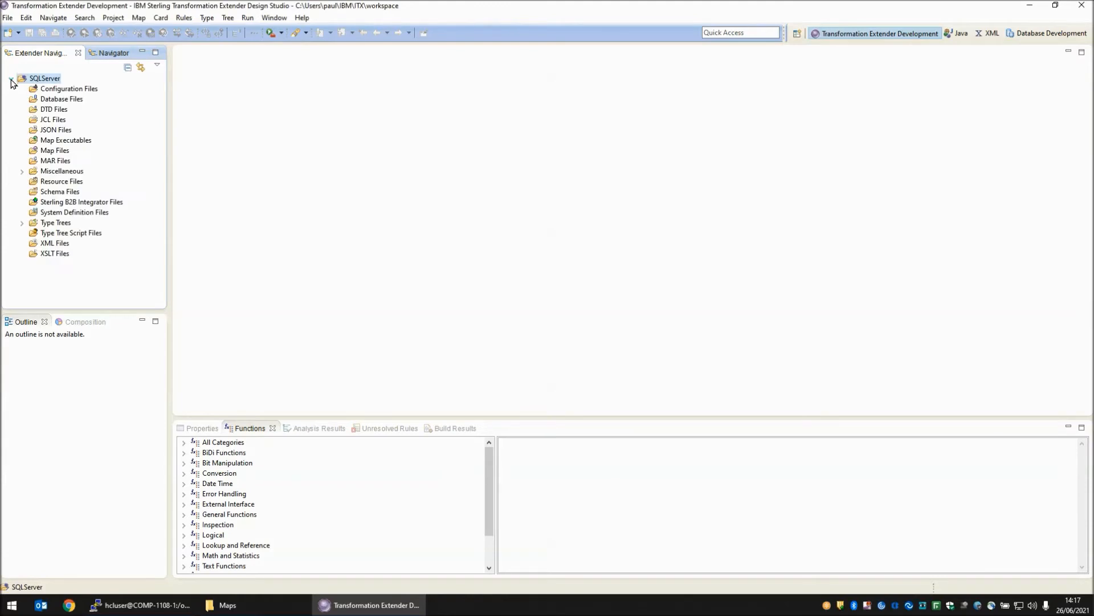
left_click(22, 223)
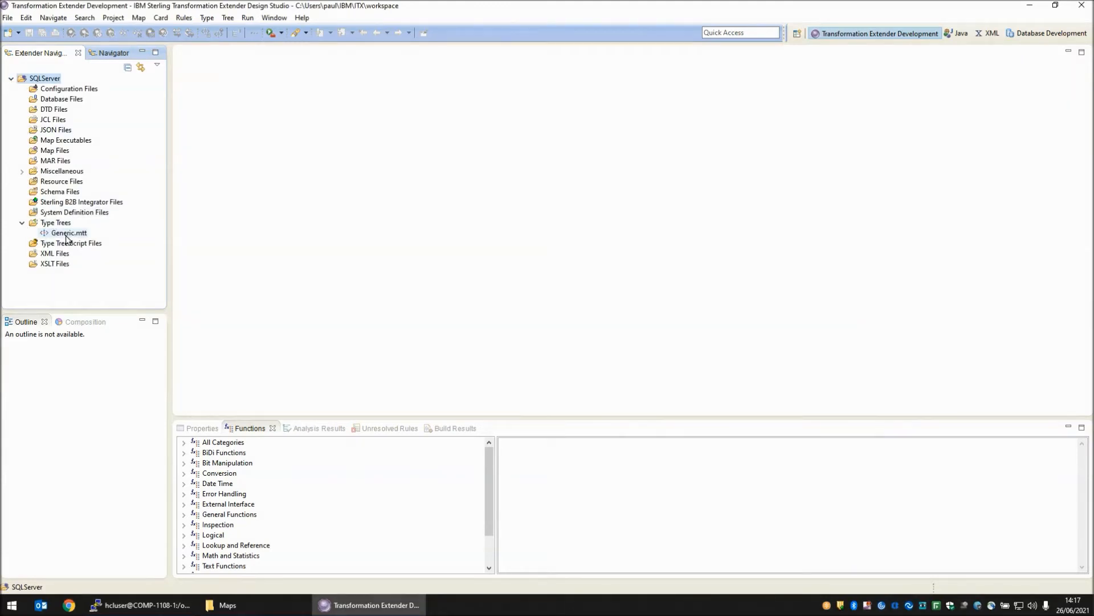
right_click(63, 153)
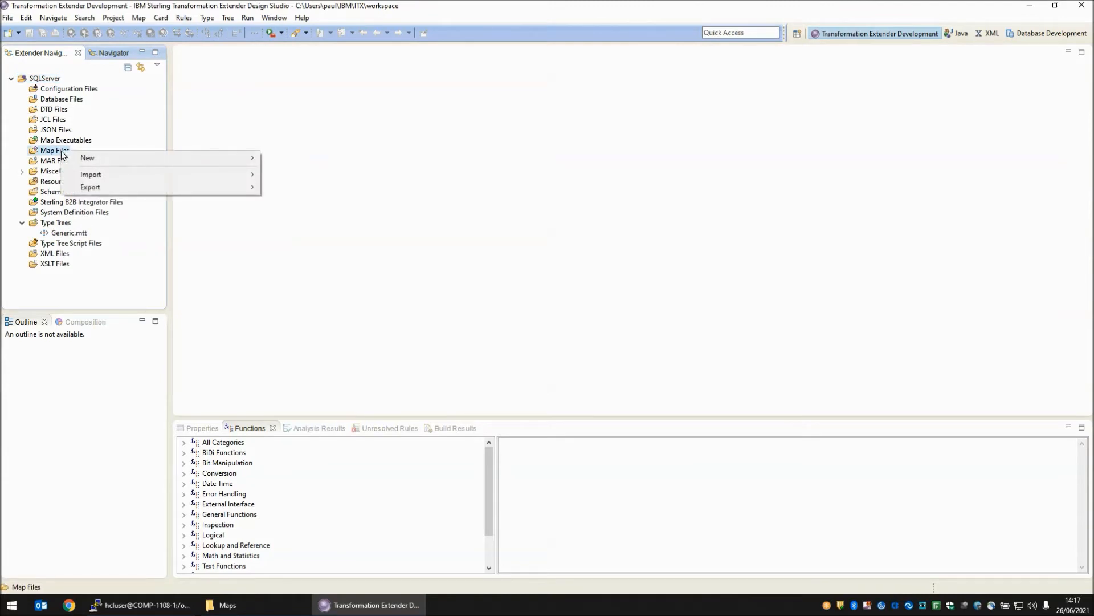
mouse_move(92, 158)
left_click(296, 183)
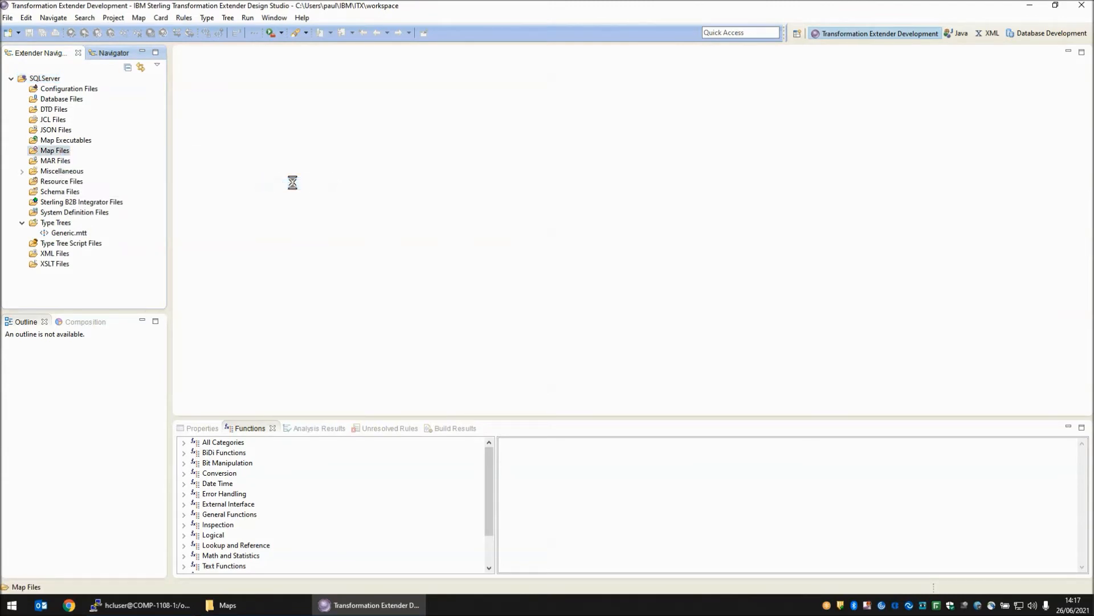
type("Test.mms")
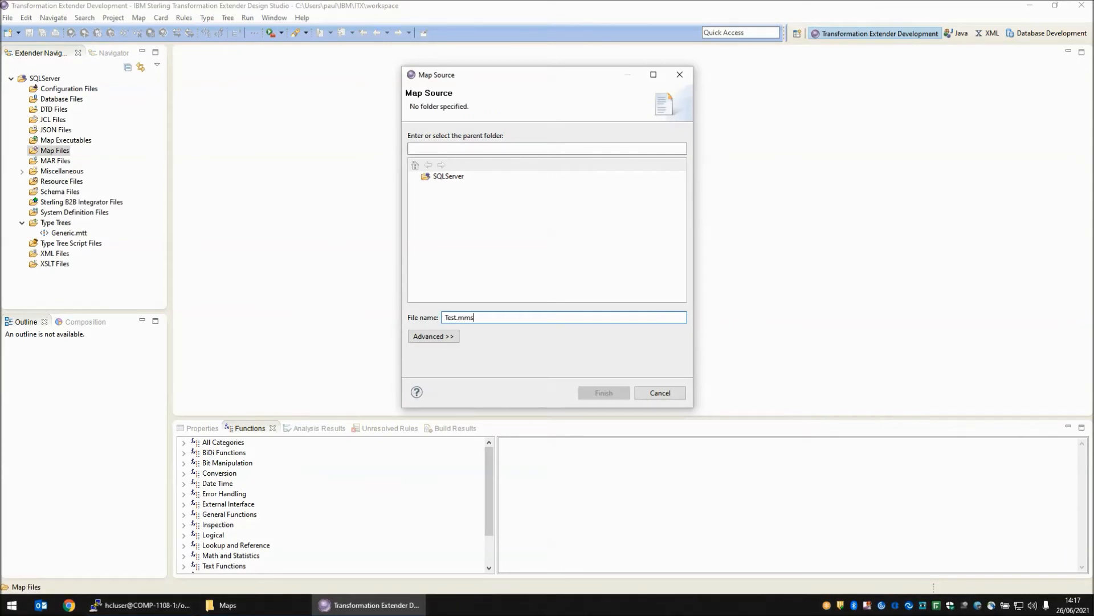
key("Return")
type("Test_ODBC")
key("Return")
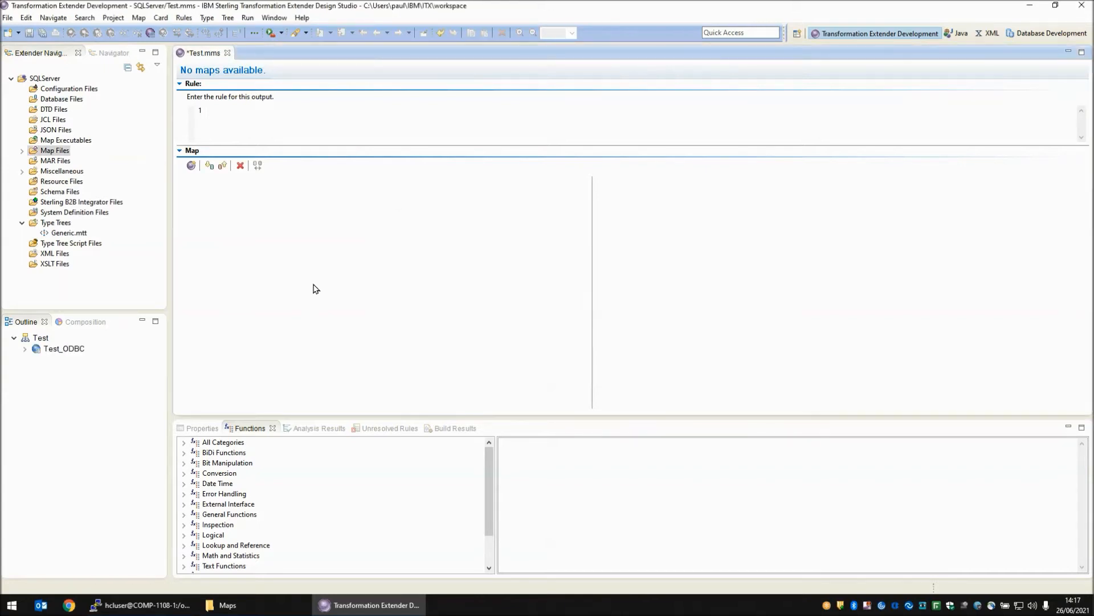
- Add output card Out1 with type tree Generic.mtt, type TextItem root, file path Output.txt
left_click(222, 166)
left_click(410, 139)
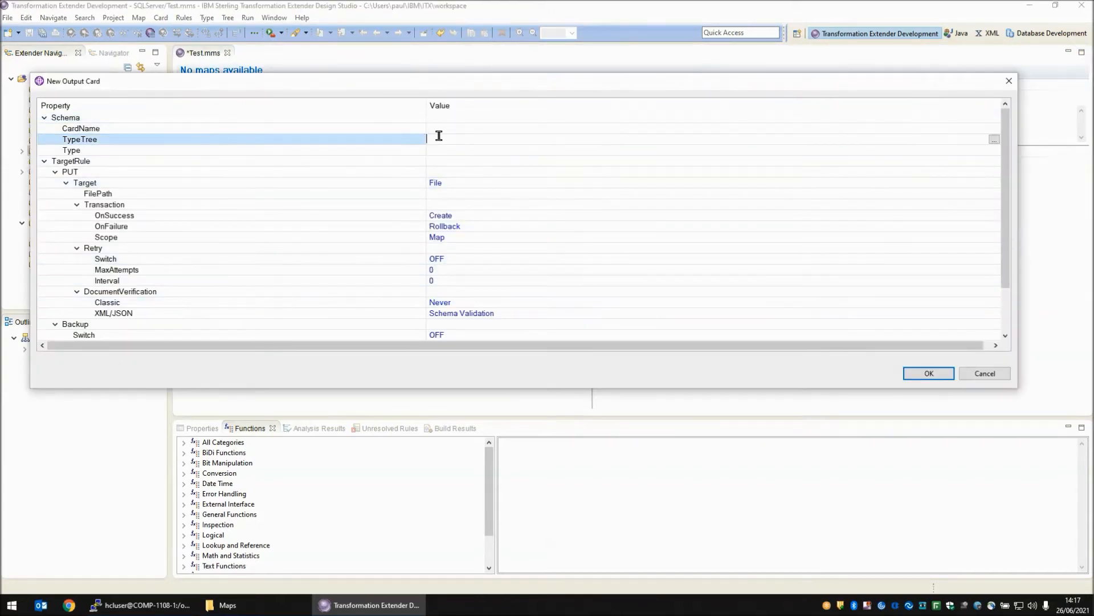
type("Out1")
left_click(994, 139)
left_click(425, 73)
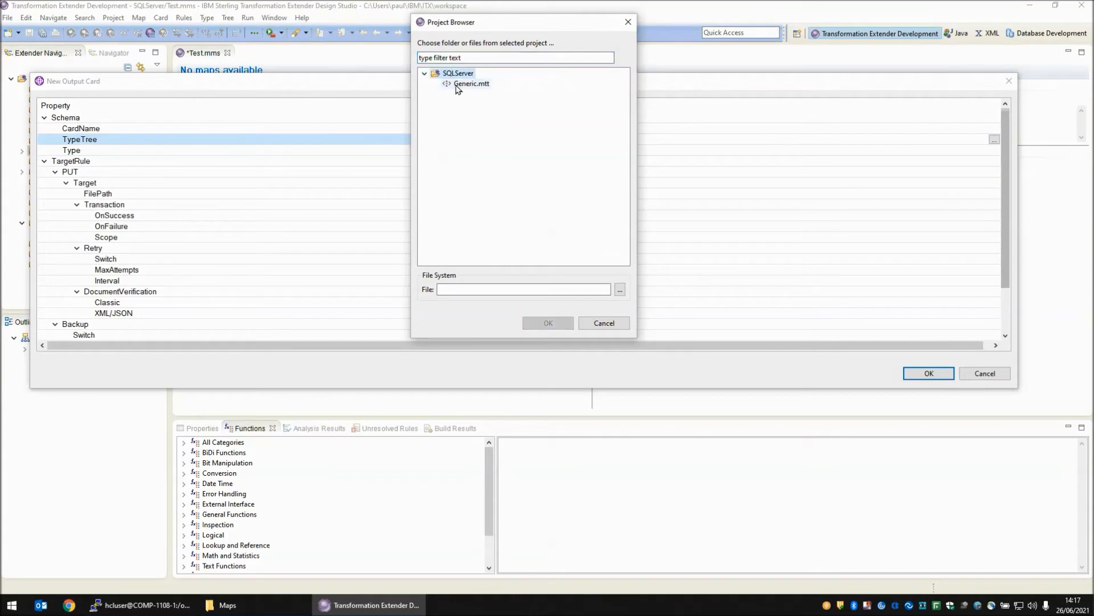
double_click(455, 84)
left_click(993, 151)
left_click(994, 151)
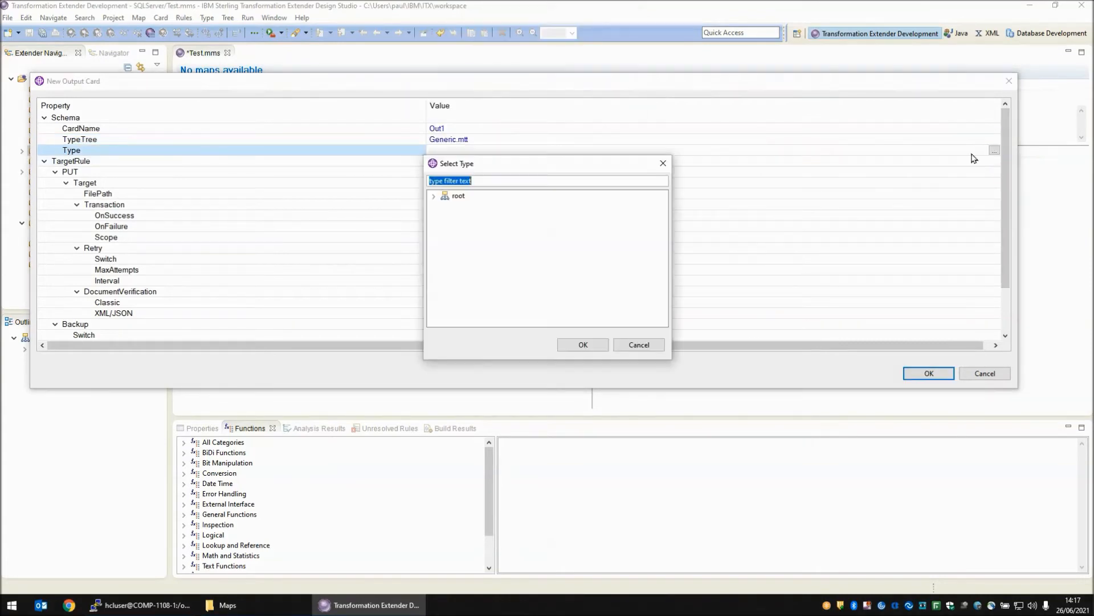
left_click(434, 197)
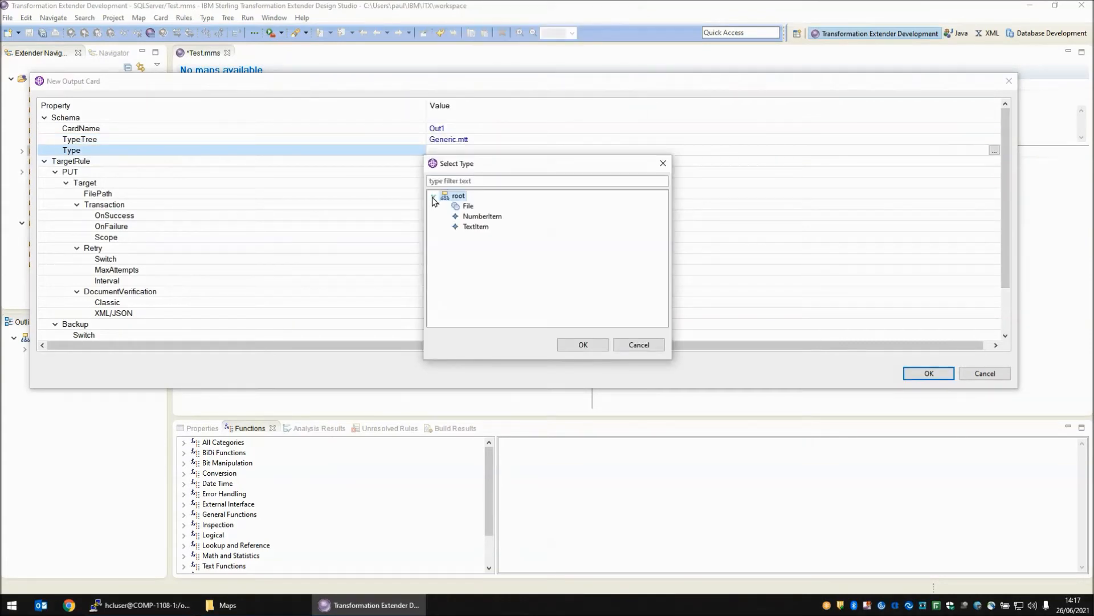
double_click(482, 227)
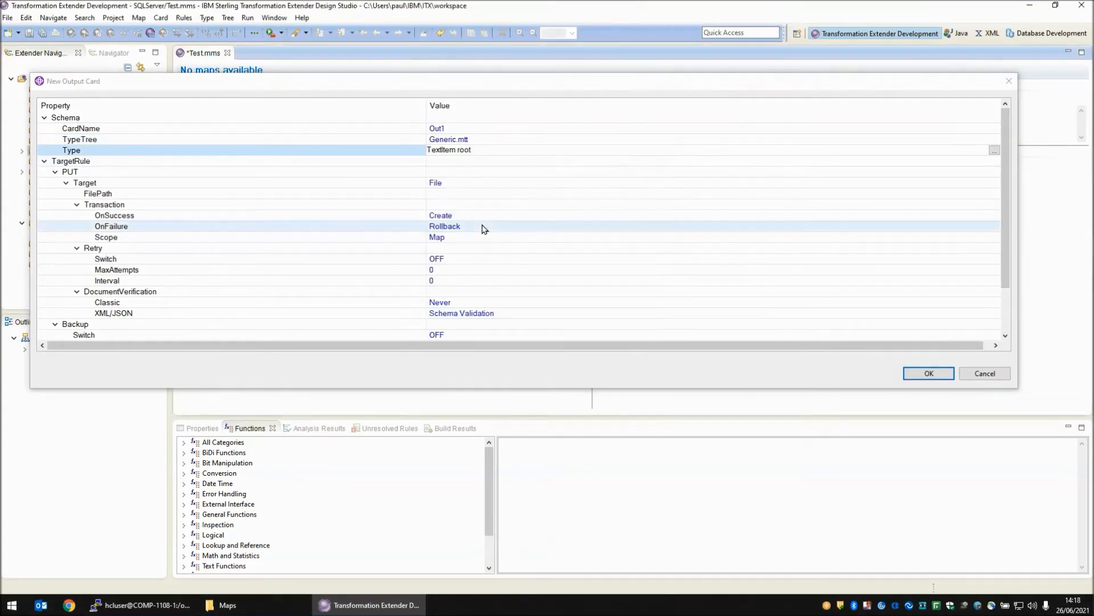
left_click(456, 194)
type("Output.txt")
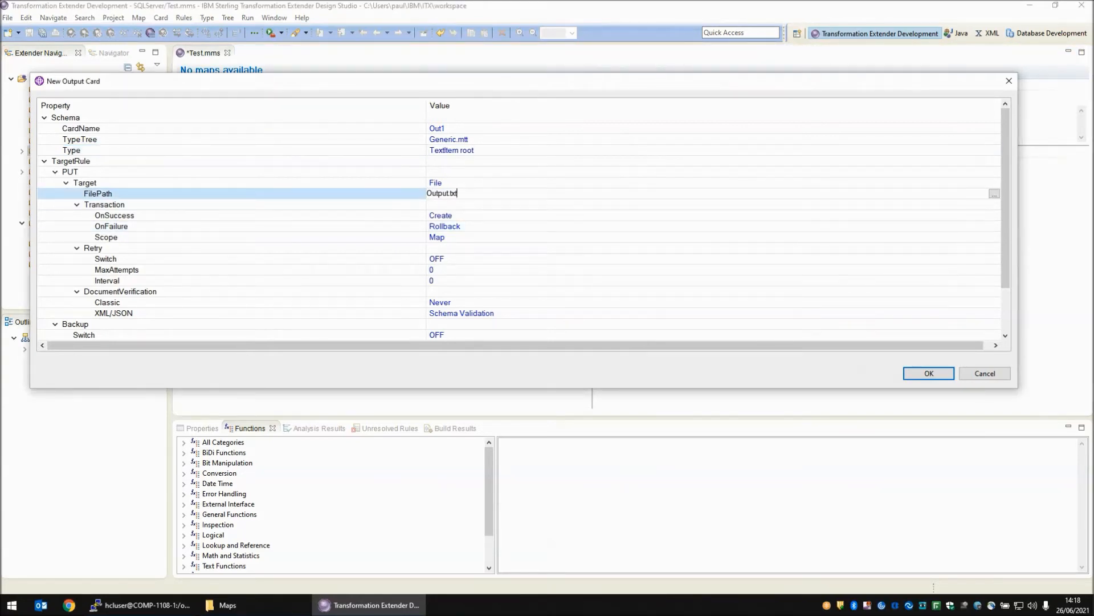
left_click(928, 374)
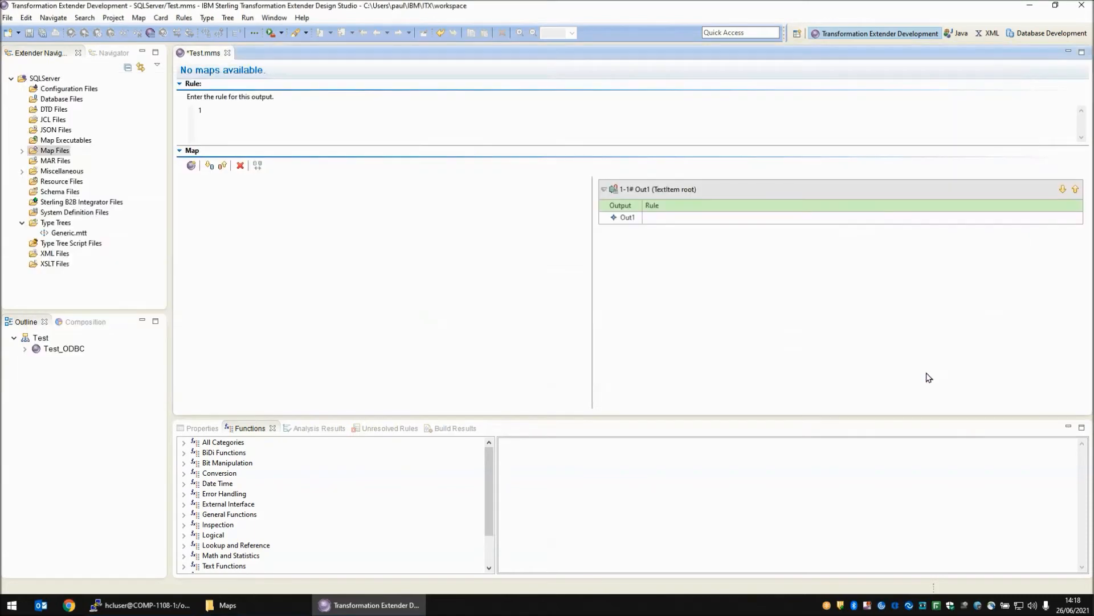
- Set Out1's rule to DBQUERY 'select * from Test1' via ODBC vms8xtst plus LASTERRORMSG(), then save
left_click(670, 220)
left_click(219, 108)
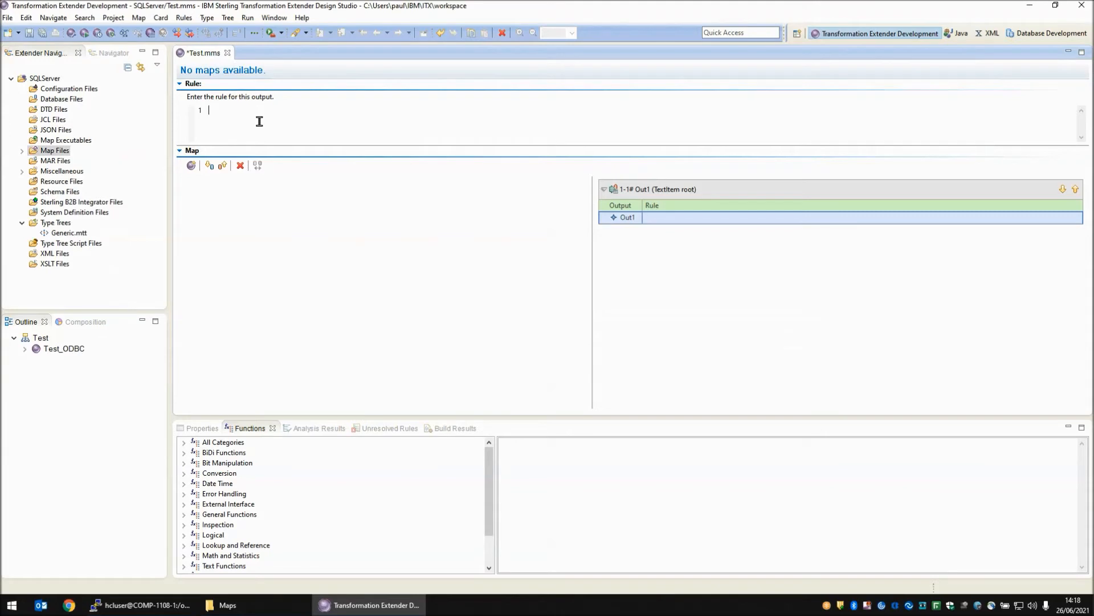
type("=")
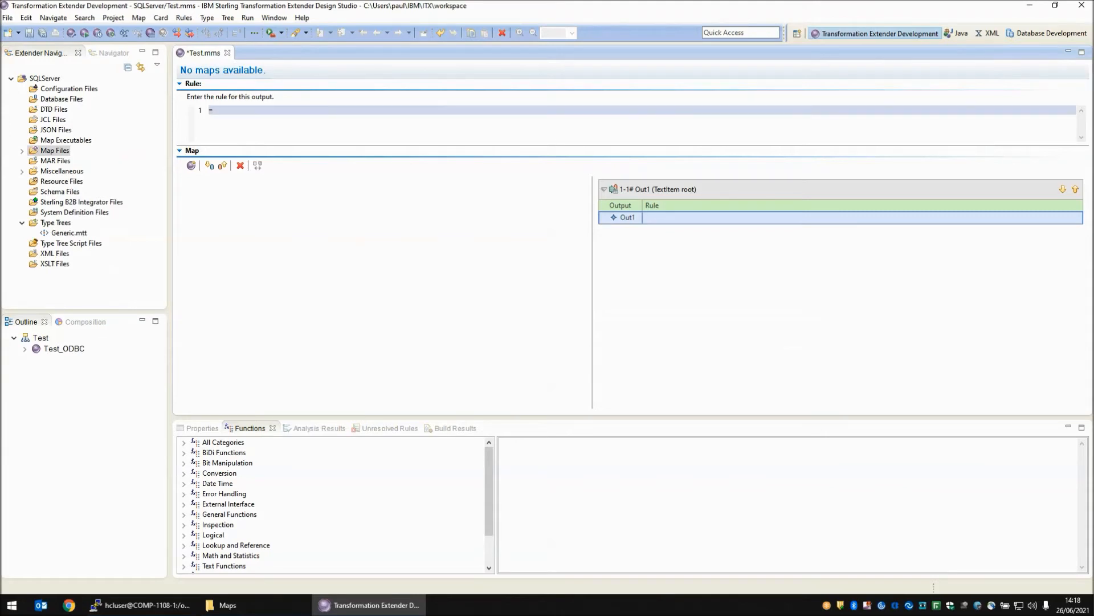
type("DBQUERY()+LASTERRORMSG()")
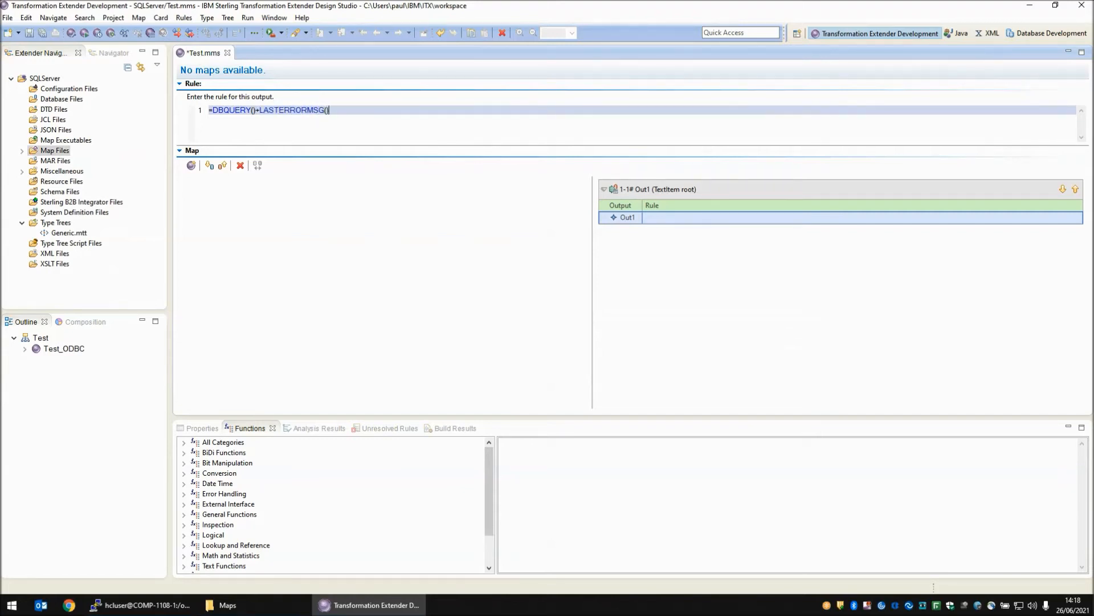
left_click(254, 110)
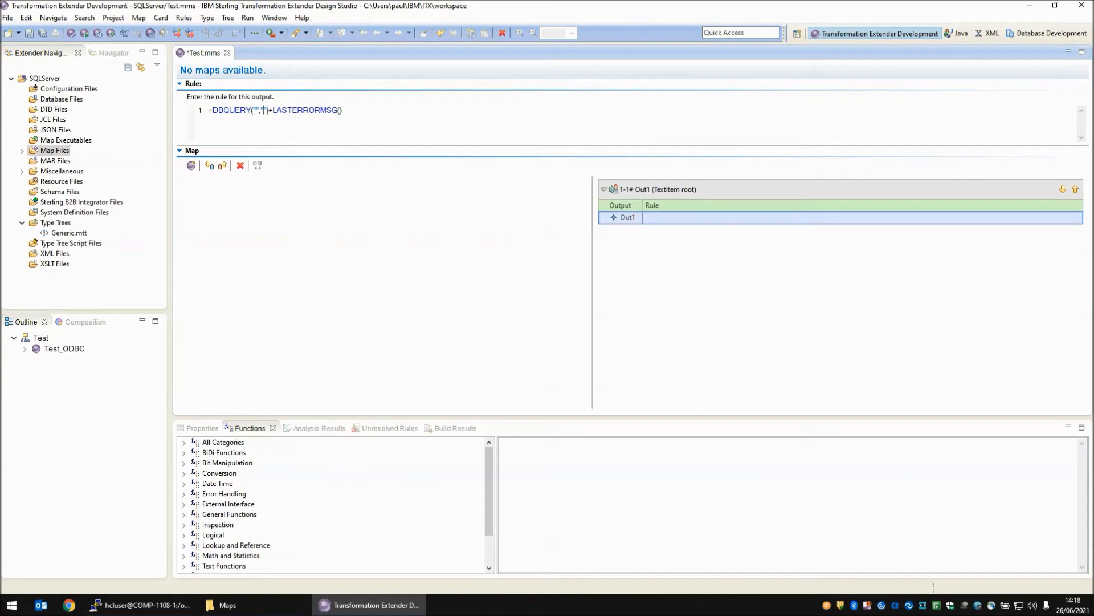
key("Left")
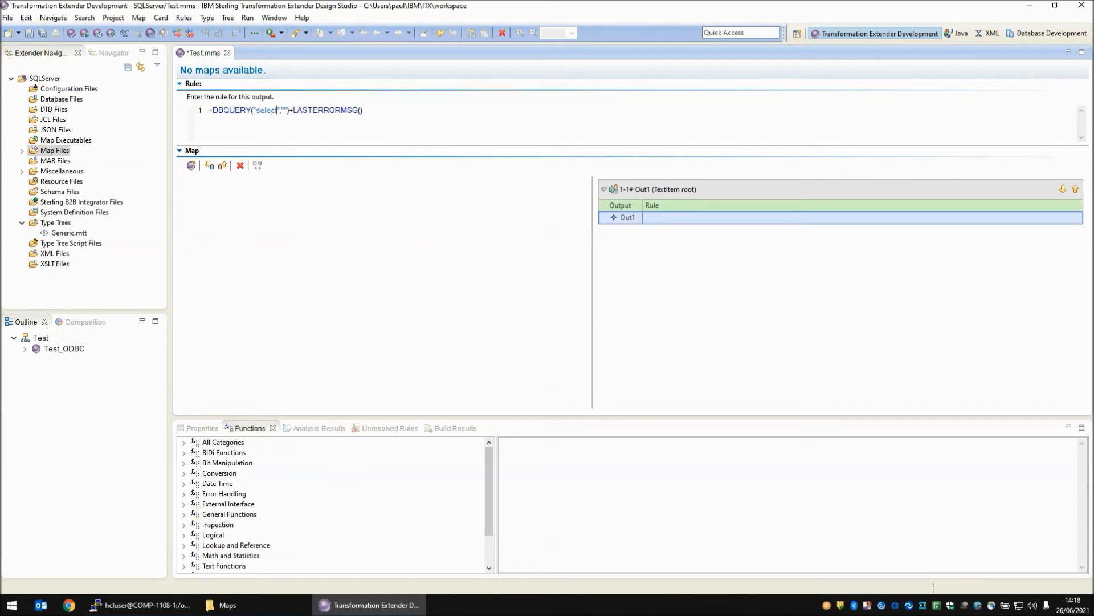
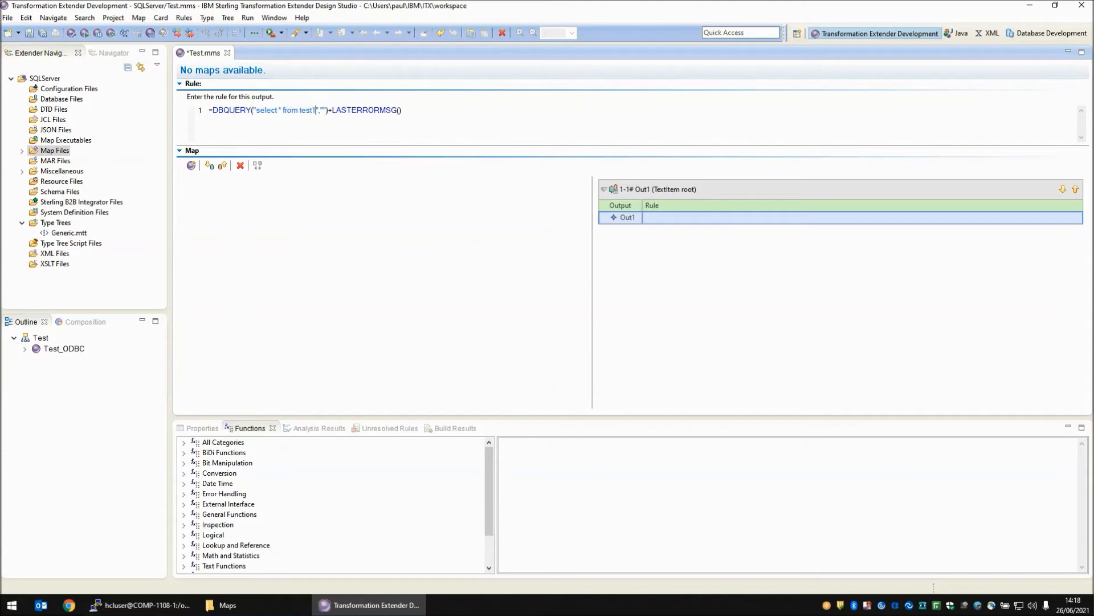
key("Right")
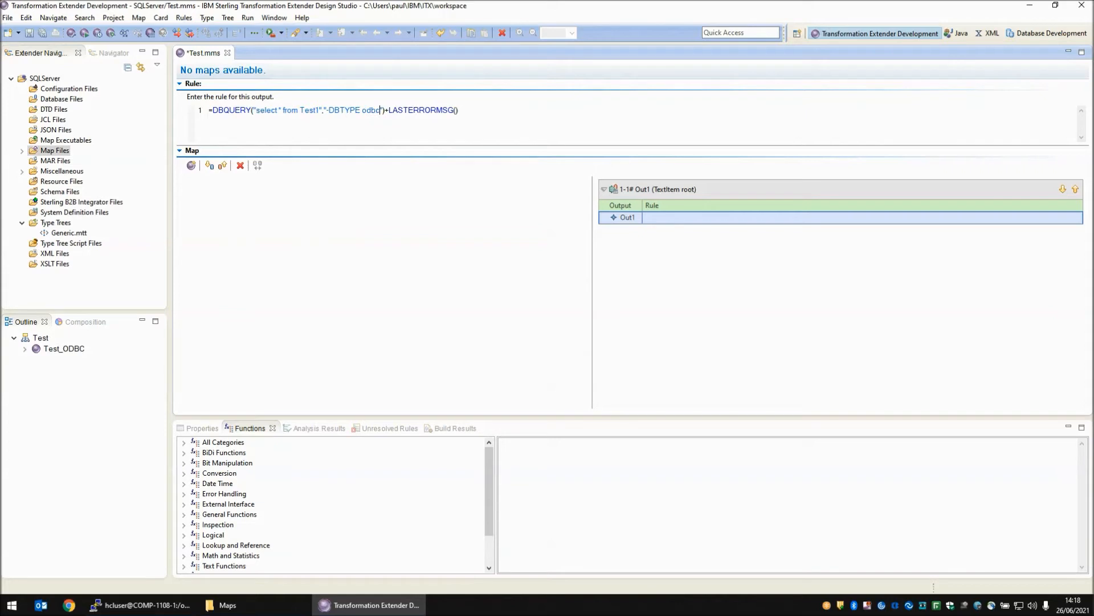
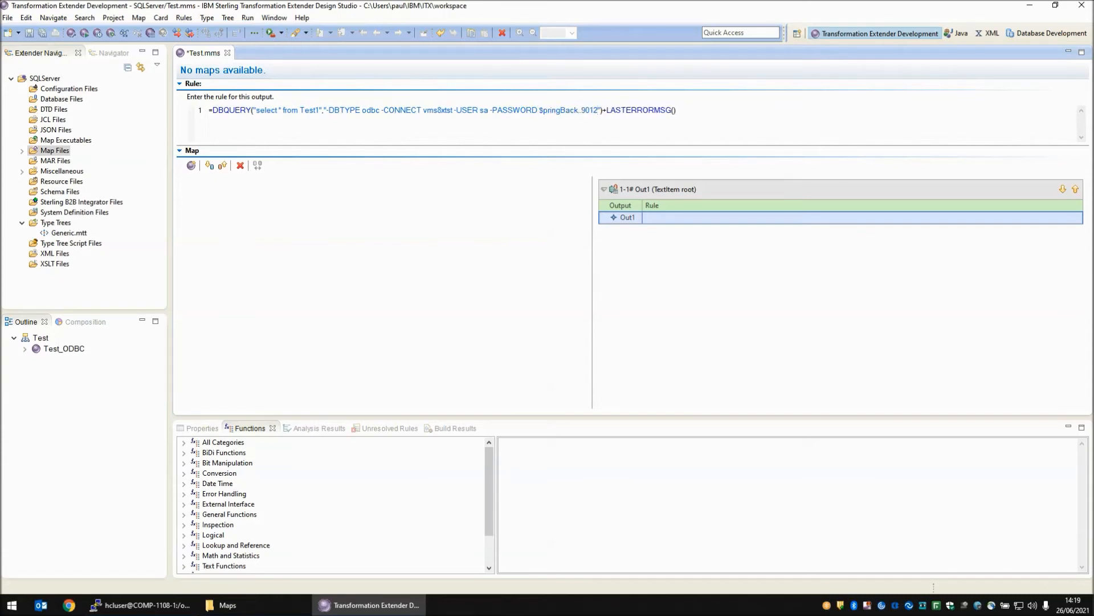
key("Return")
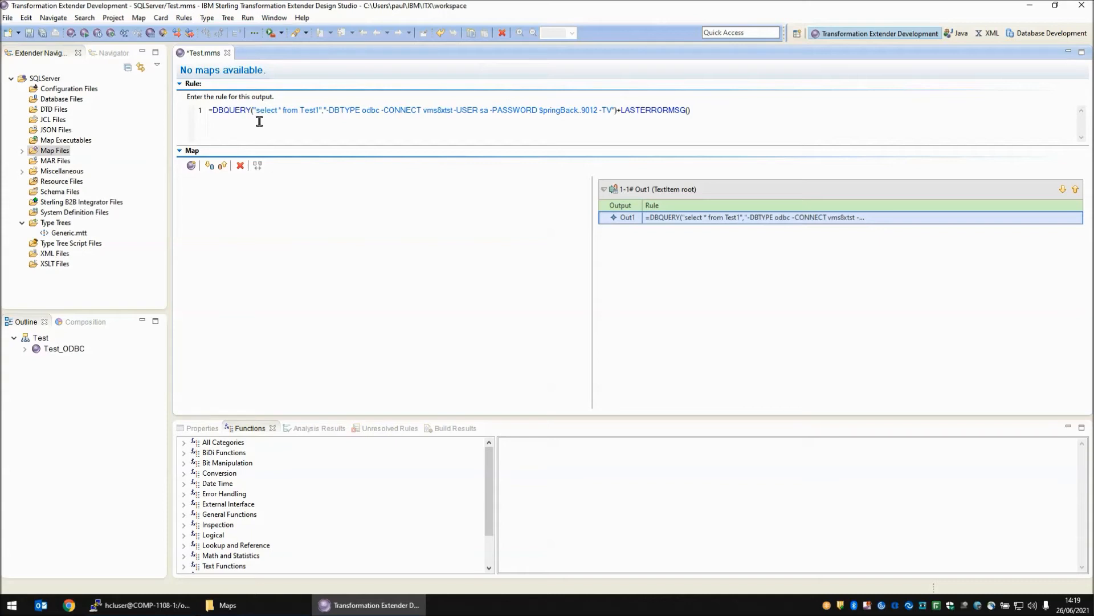
key("ctrl+s")
- Create a second map named Test_JDBC in Test.mms
left_click(190, 165)
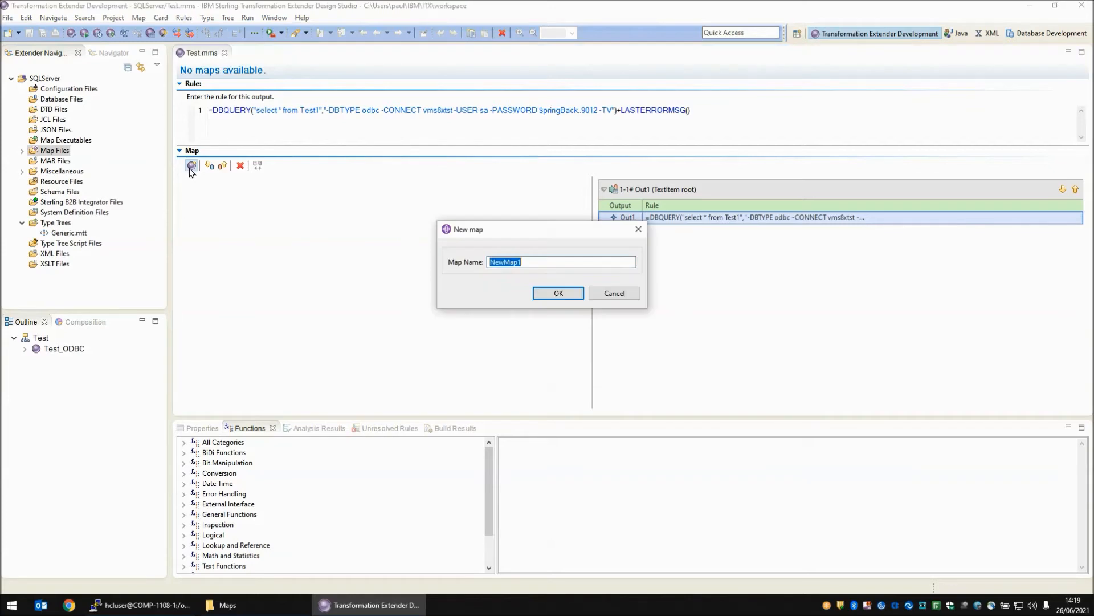
type("Test")
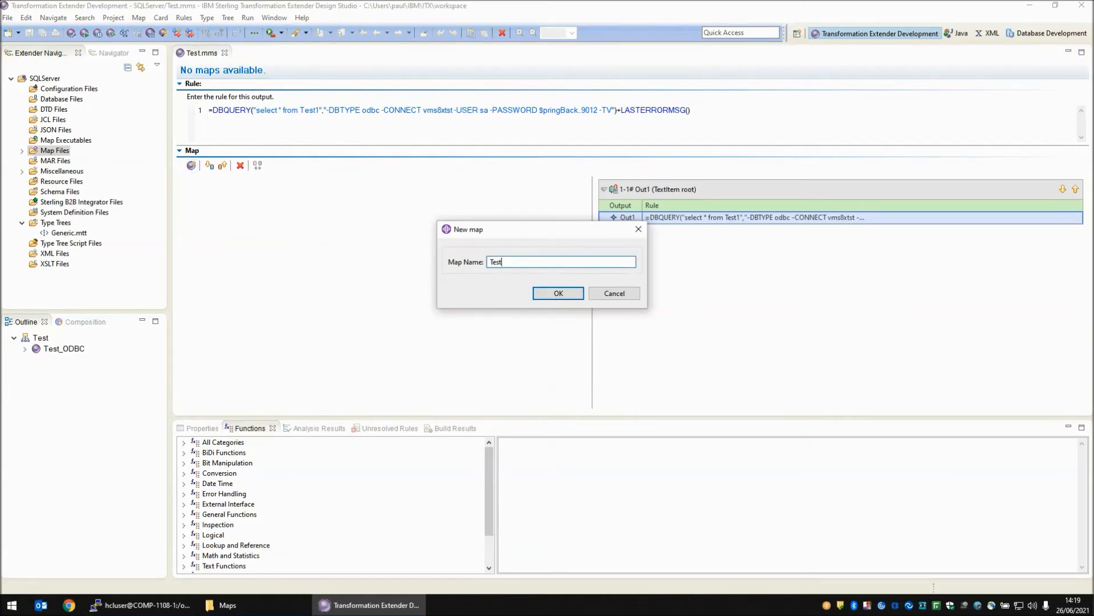
type("_JDBC")
key("Return")
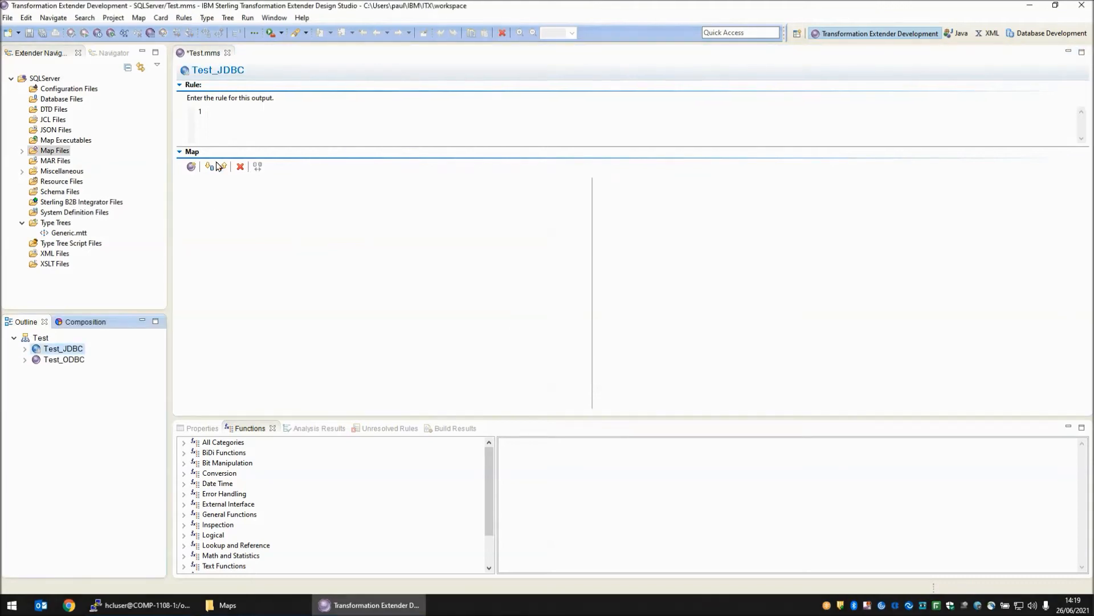
- Add output card Out1 using Generic.mtt, type TextItem root, writing to Output.txt
left_click(222, 165)
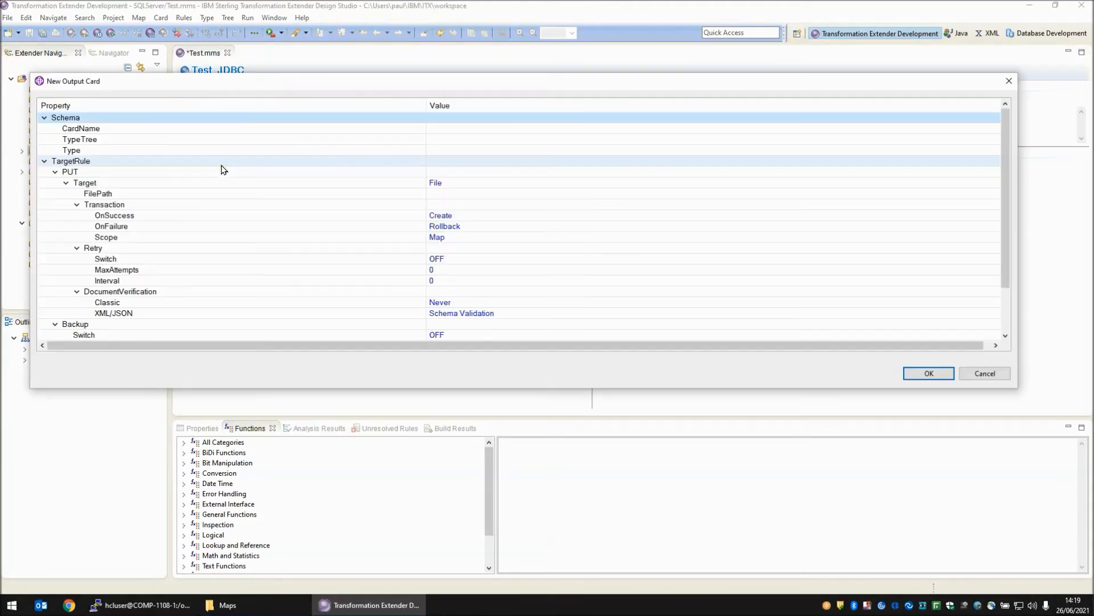
left_click(445, 129)
type("Out1")
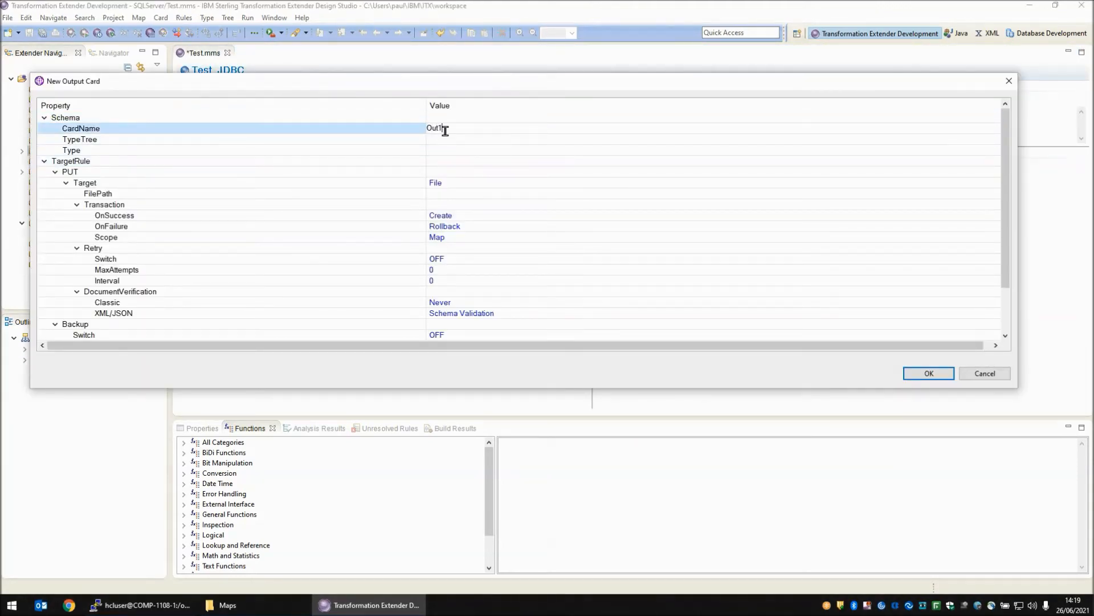
left_click(454, 139)
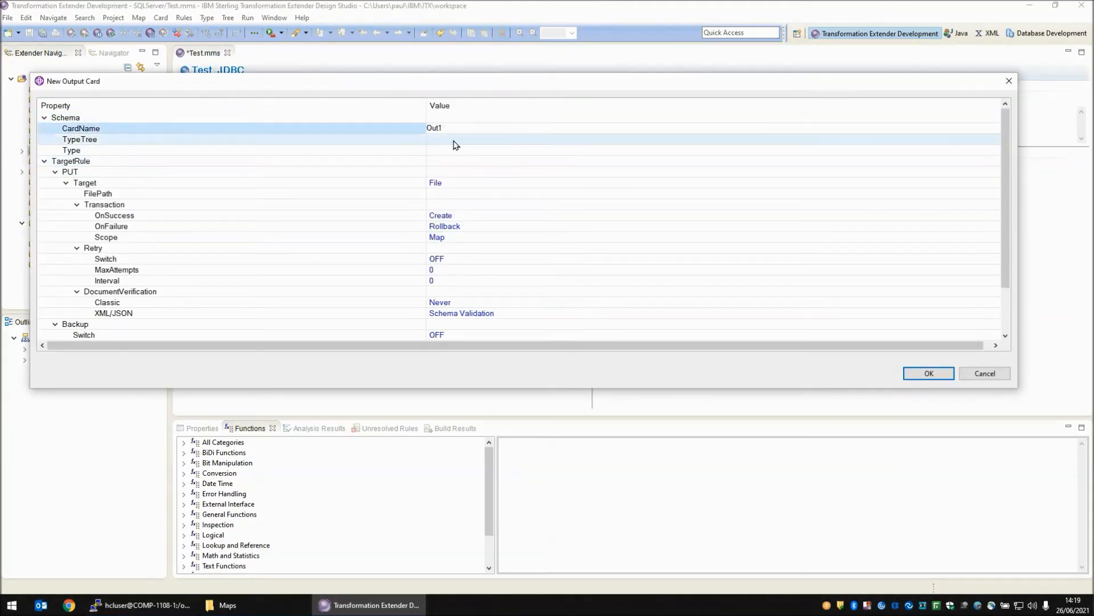
left_click(995, 139)
left_click(424, 74)
double_click(456, 84)
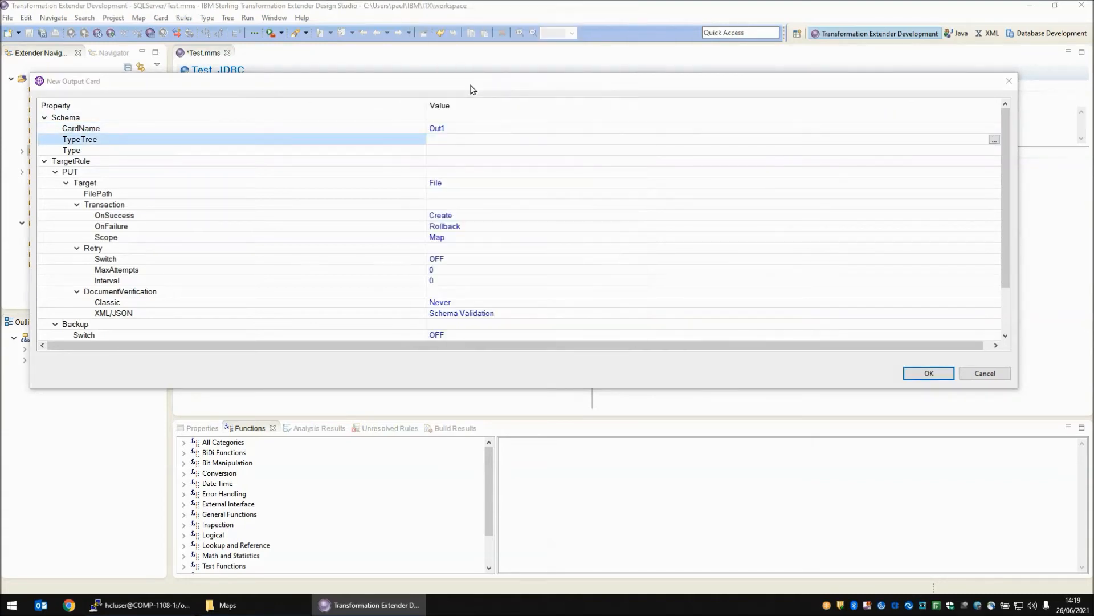
left_click(997, 153)
left_click(994, 150)
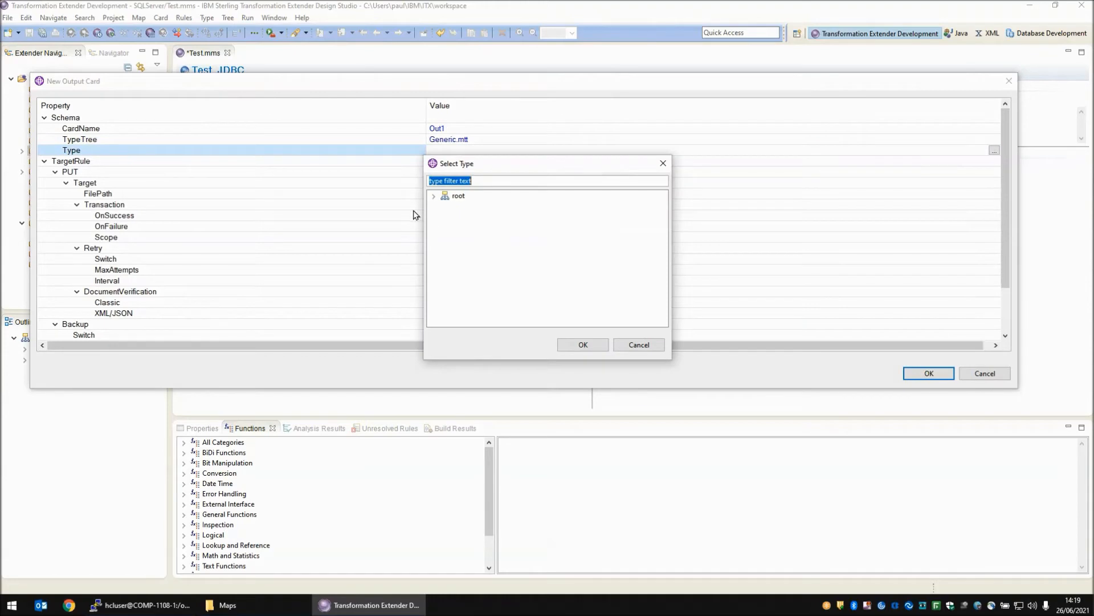
left_click(433, 196)
double_click(476, 226)
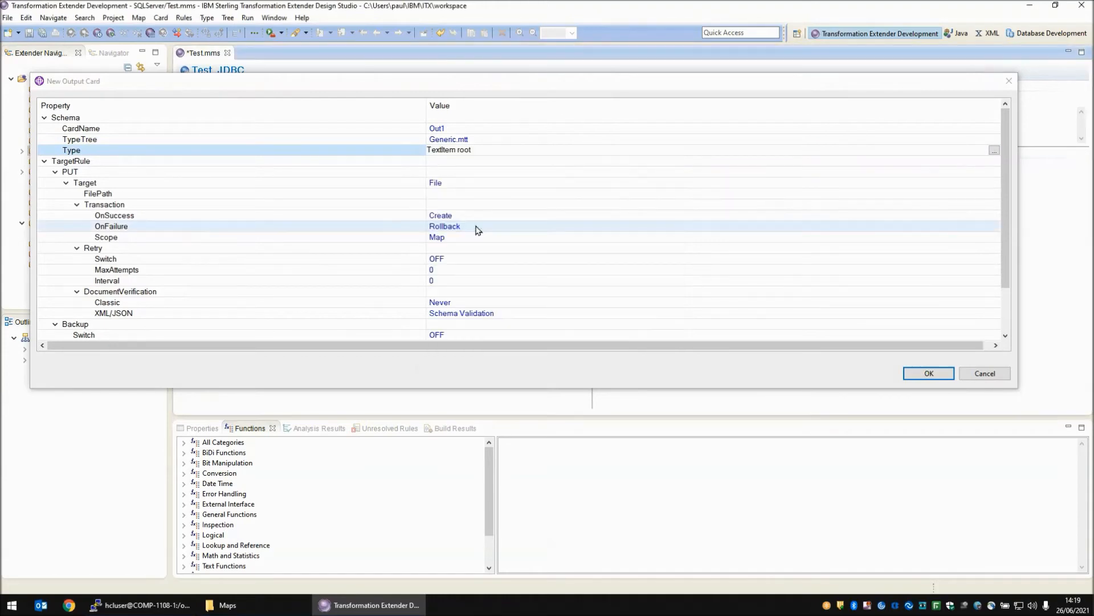
left_click(471, 196)
type("Output.txt")
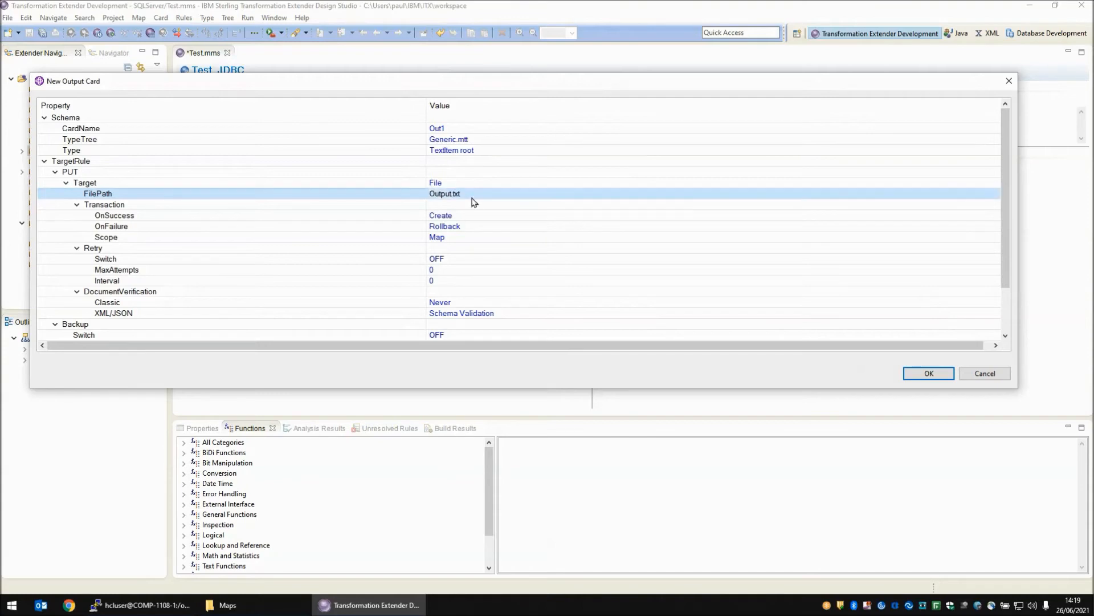
left_click(918, 373)
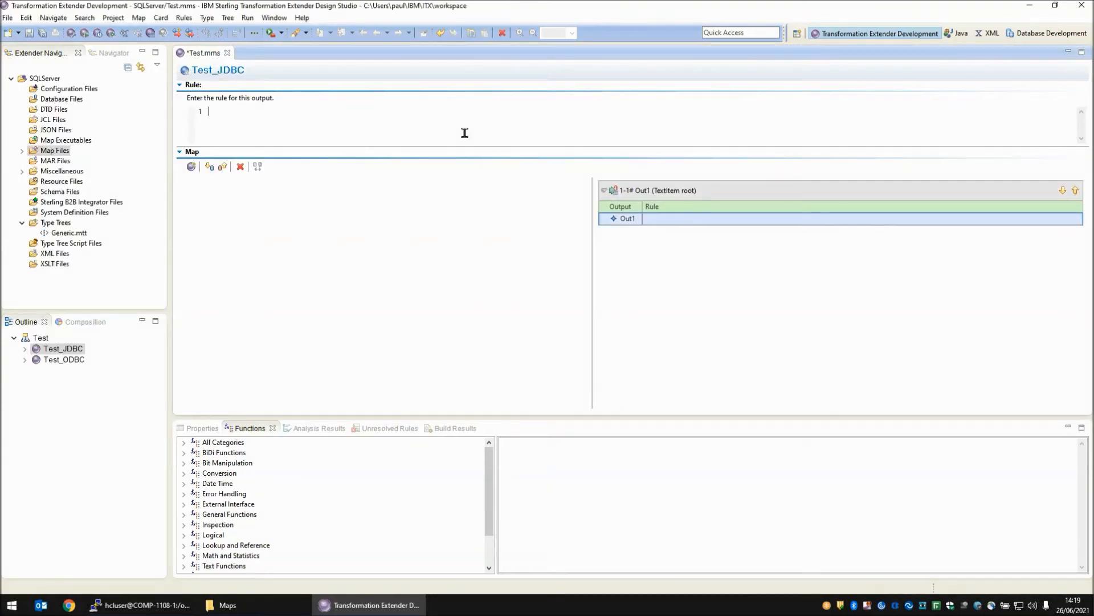
- Enter Out1's rule =GET("JDBC", URL jdbc:sqlserver://10.14.40.224:1433 with database credentials, -QUERY 'select * from Test1')+LASTERRORMSG()
type("=")
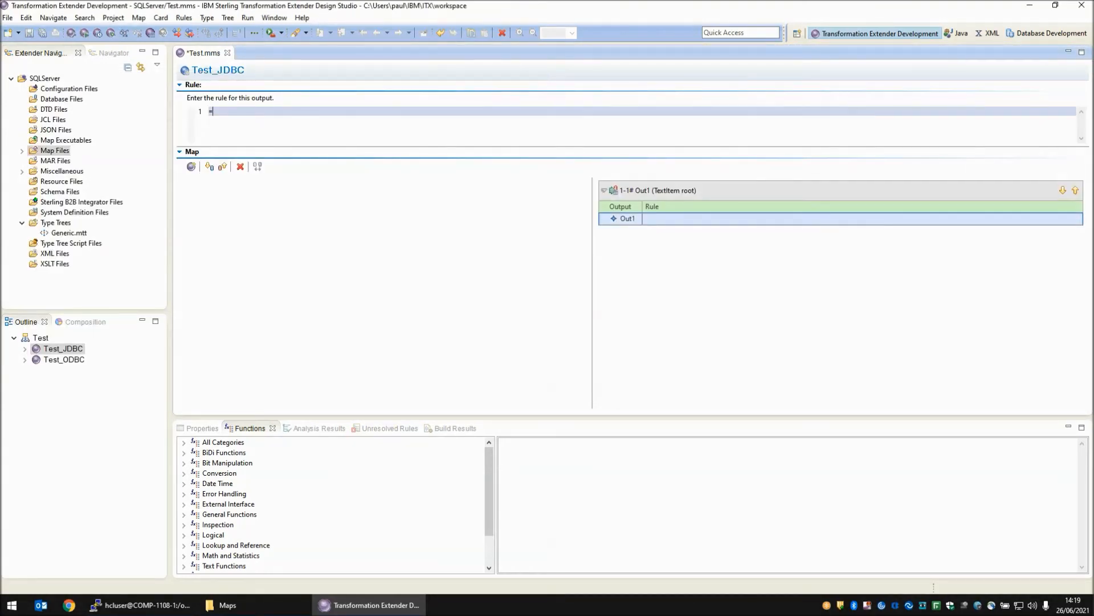
type("GET()+LASTERRORMSG()")
left_click(231, 111)
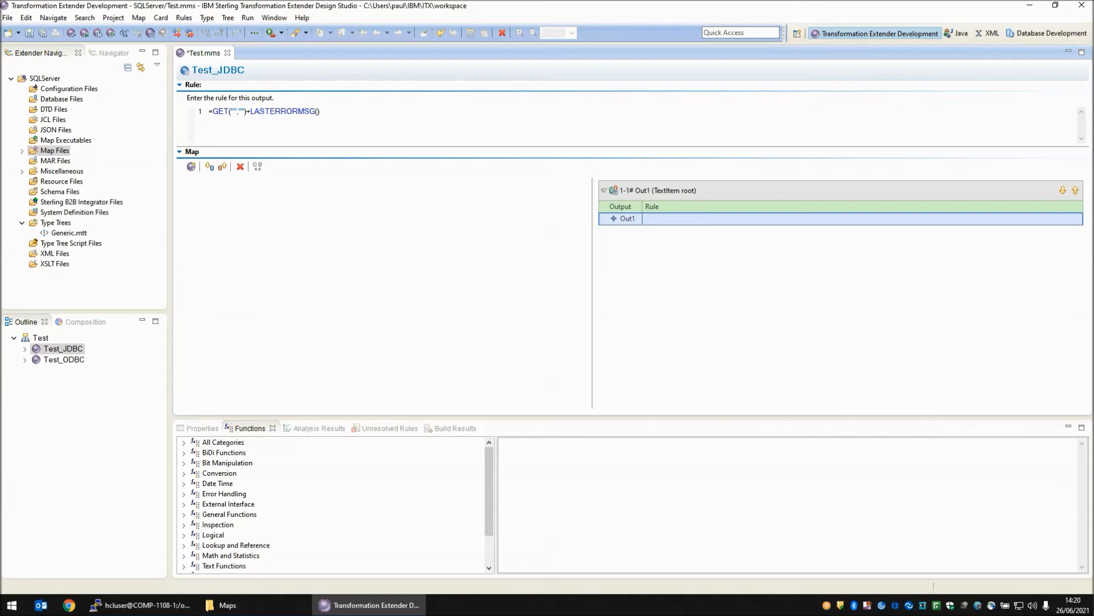
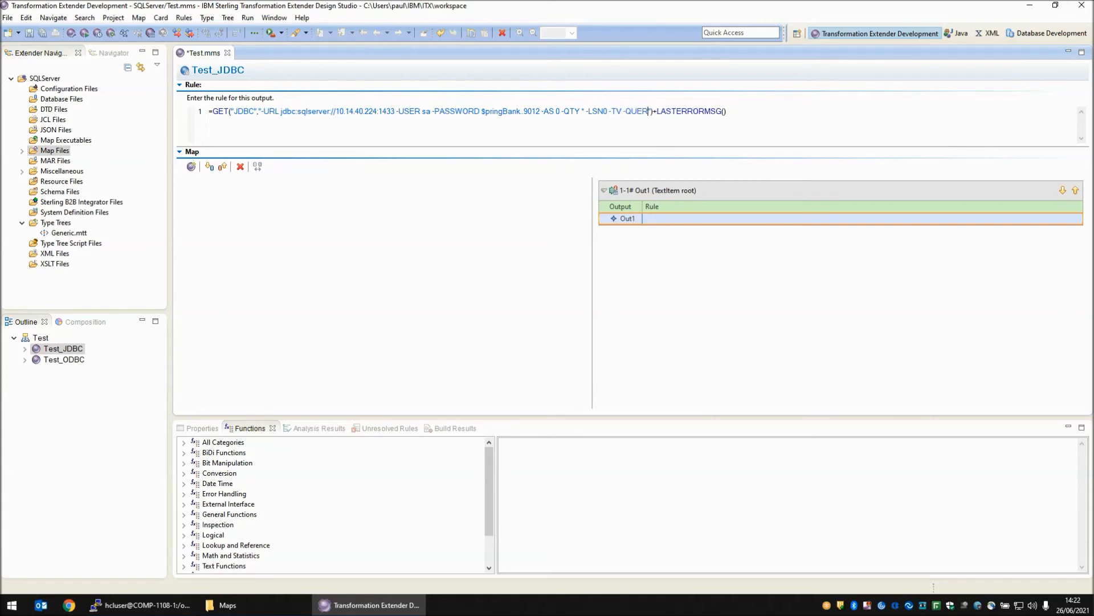
key("BackSpace")
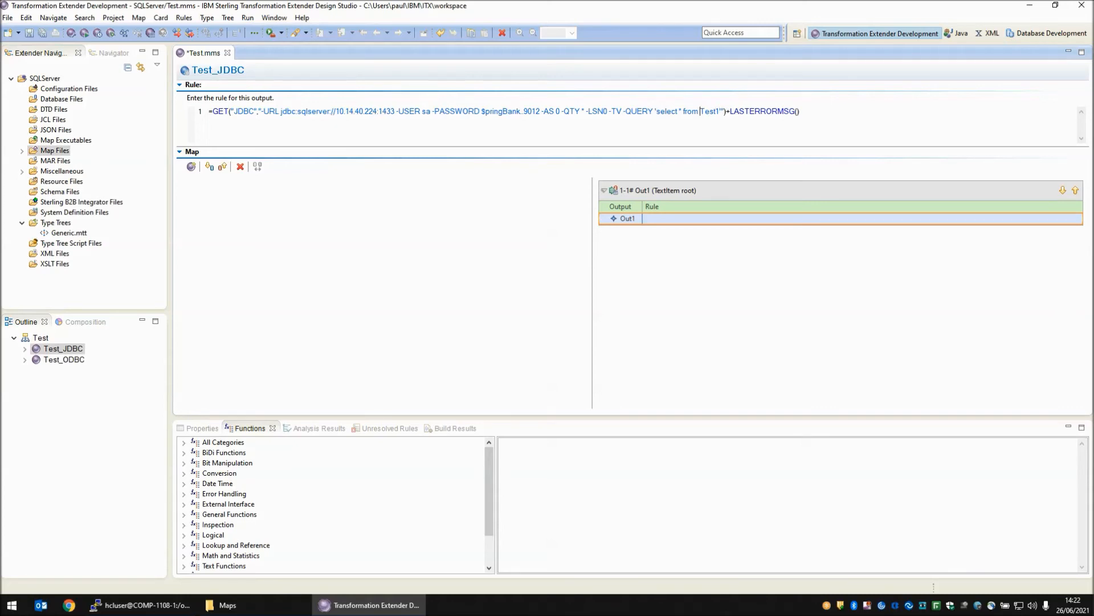
left_click(775, 223)
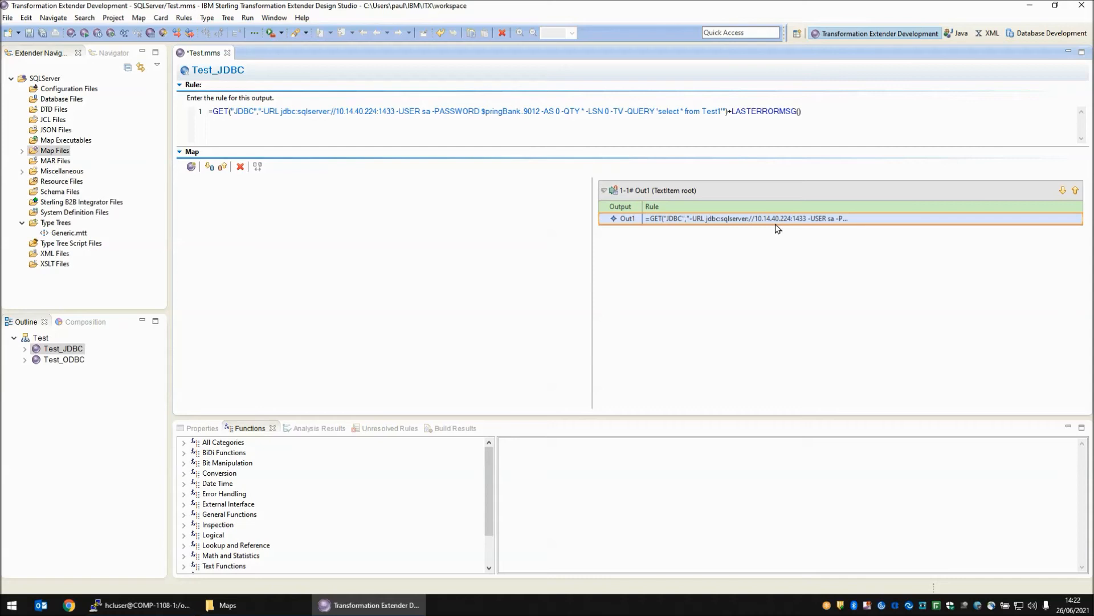
- Save the Test.mms map source file
key("ctrl+s")
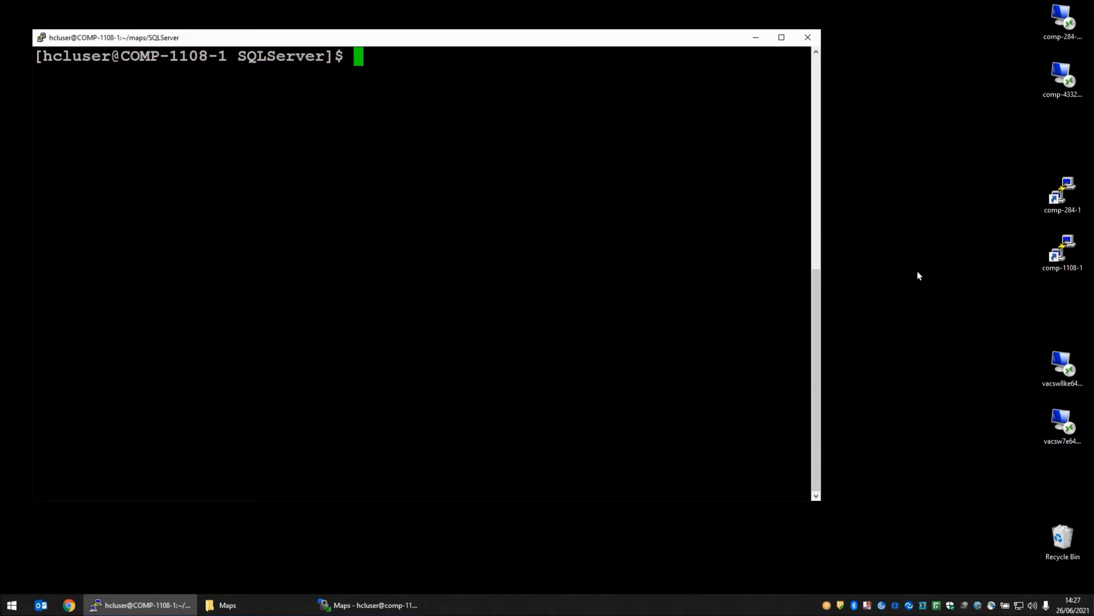
- Run Test_ODBC.mmc with dtxcmdsv and display the seven output rows
type("ls")
key("Return")
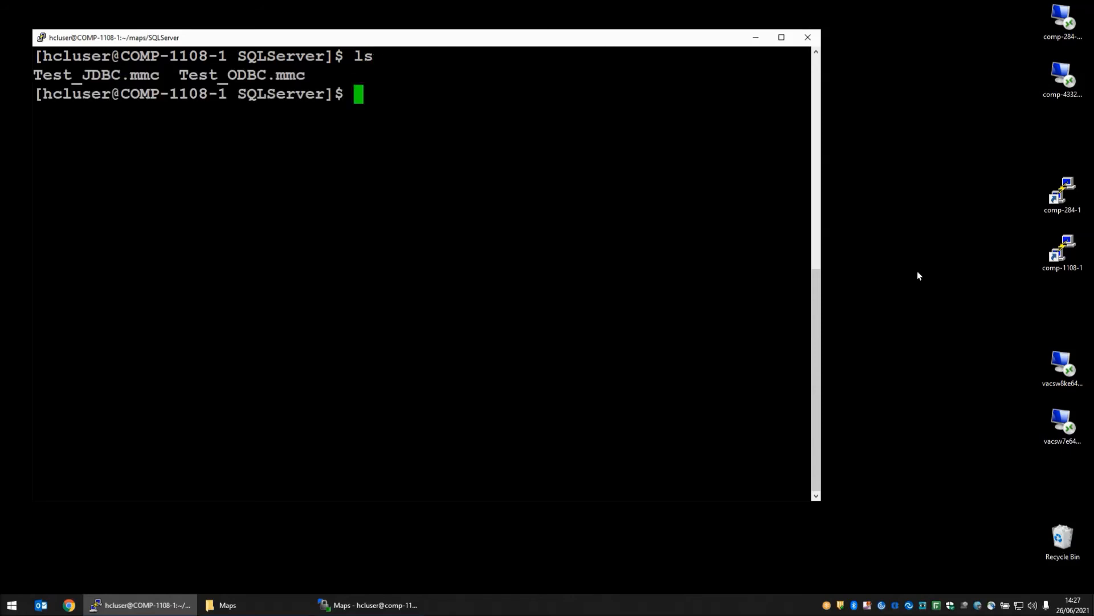
type("dtxcmdsv Test_ODBC.mmc")
key("Return")
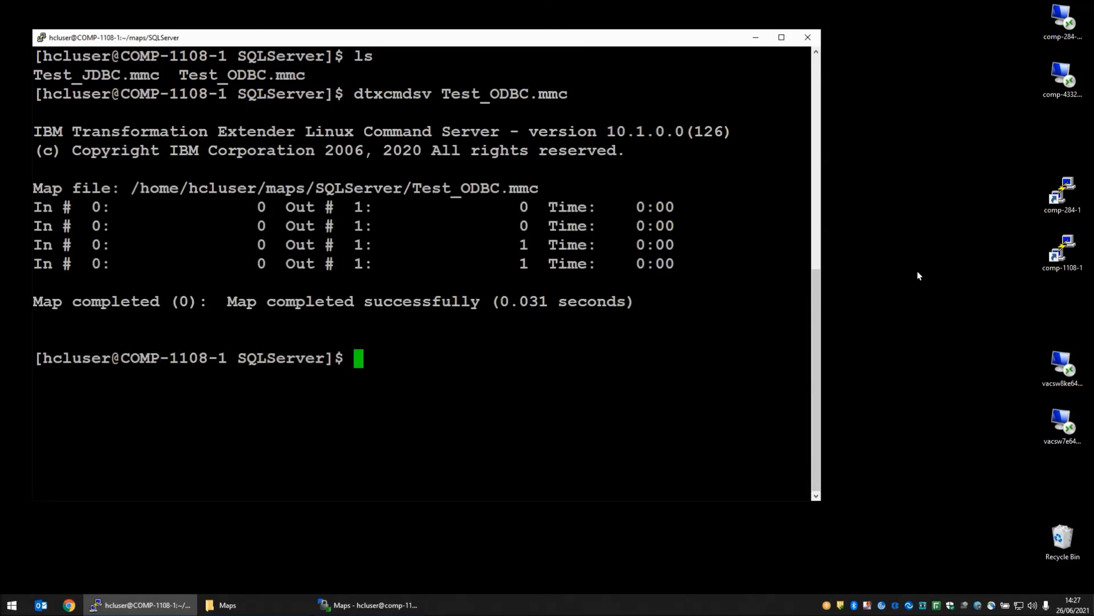
type("cat Out*")
key("Return")
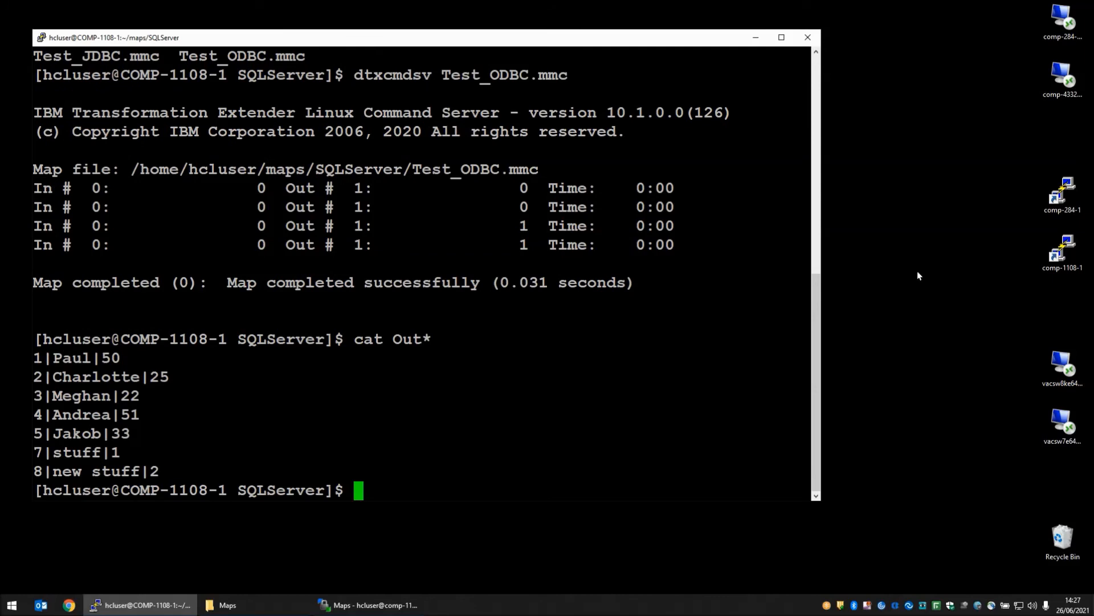
- Display the Test_ODBC.dbl DBQUERY log, then delete the output file
type("ls")
key("Return")
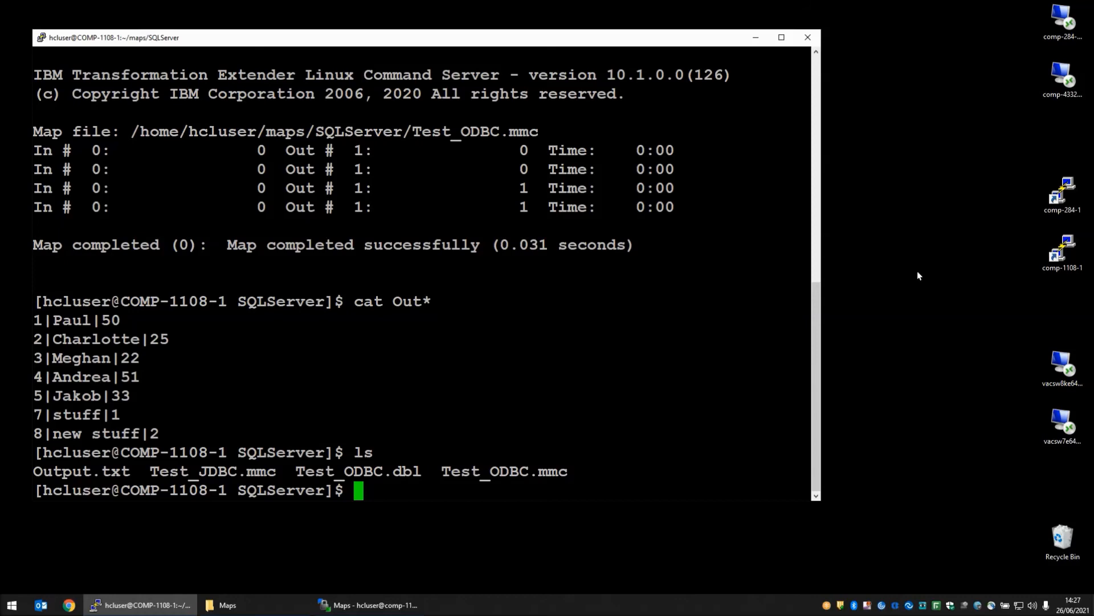
type("cat Test*dbl")
key("Return")
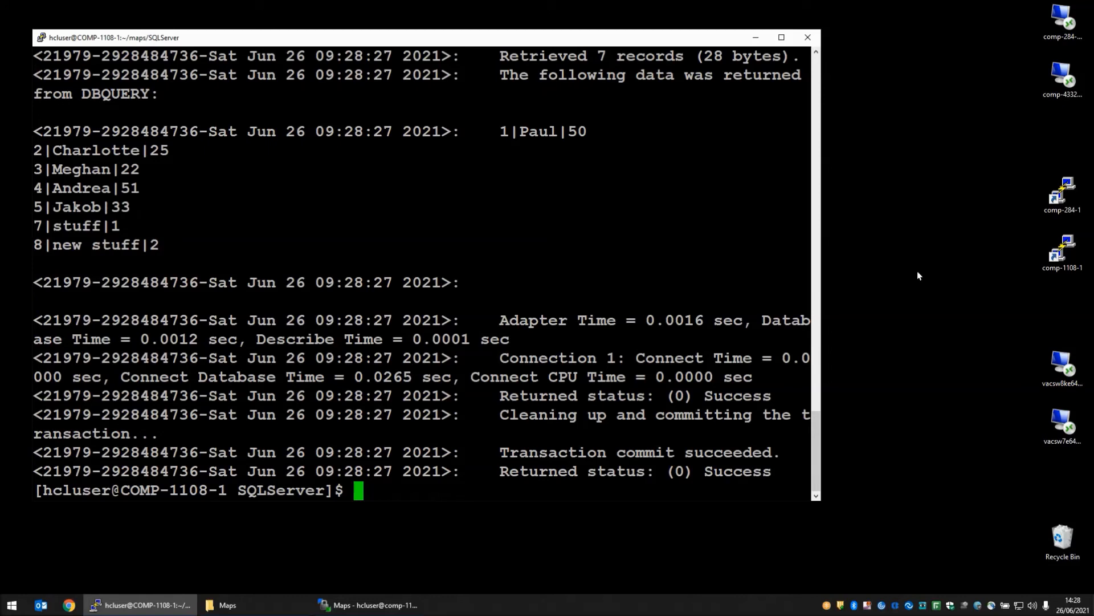
type("rm Out*")
key("Return")
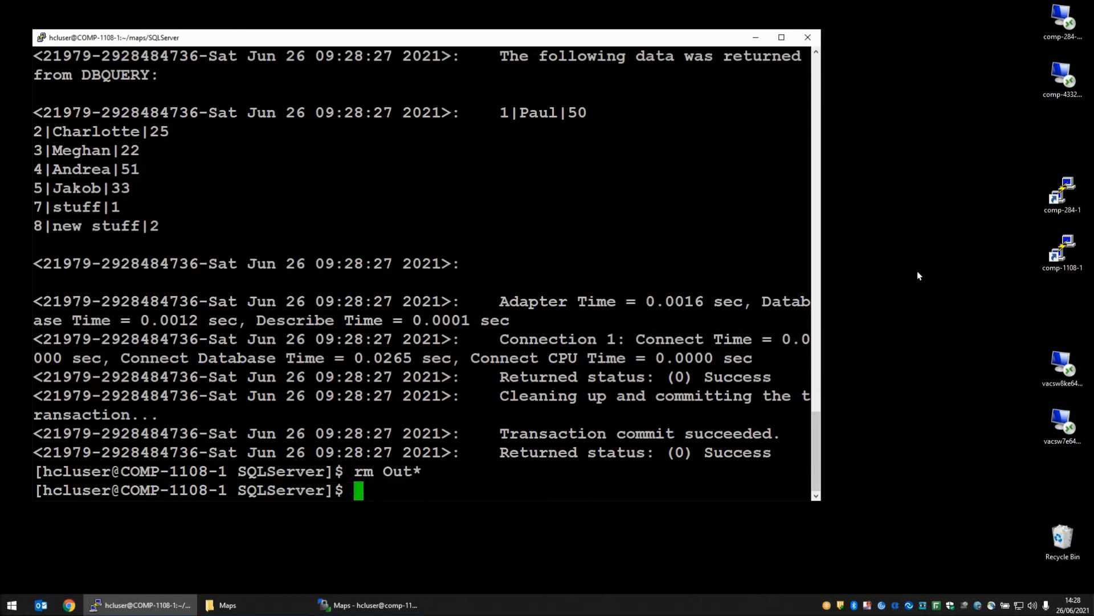
- On a cleared terminal, run Test_JDBC.mmc and display its seven output rows
type("clear")
key("Return")
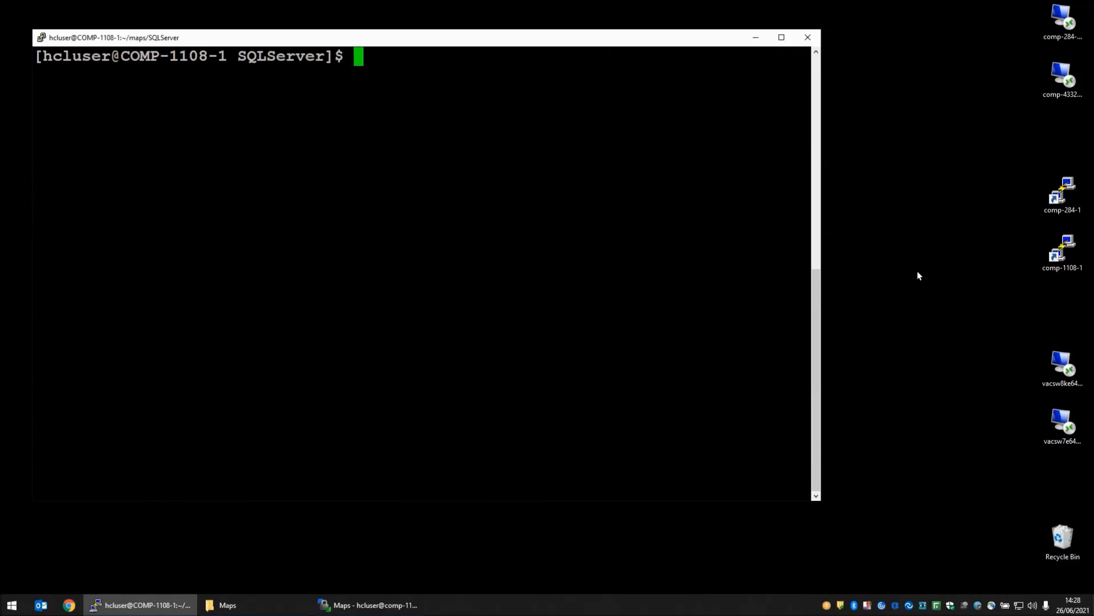
type("dtxcmdsv")
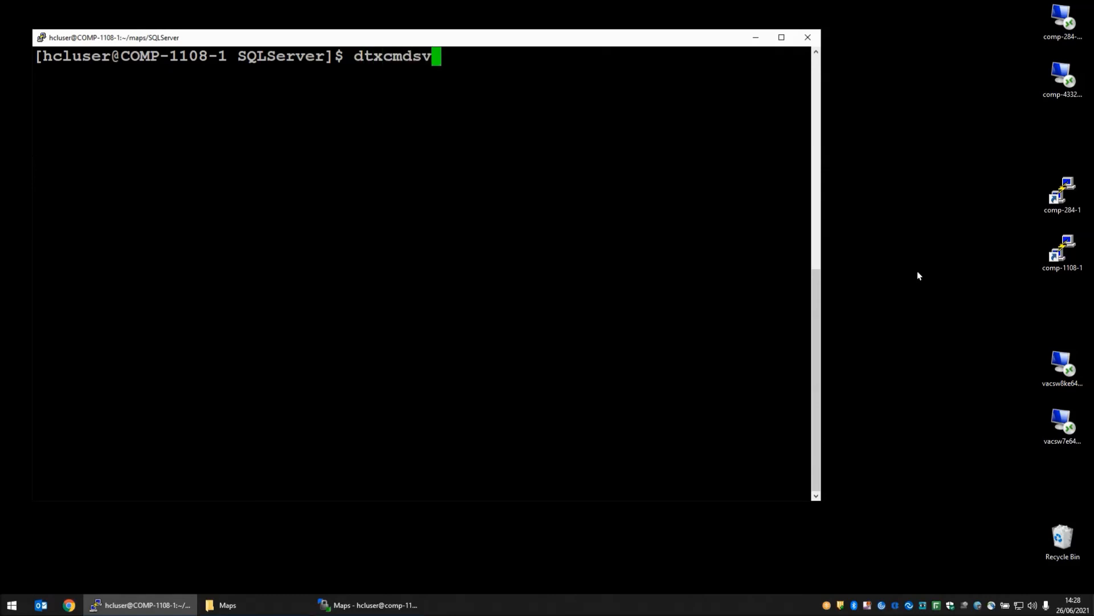
type(" Test_JDBC.mmc")
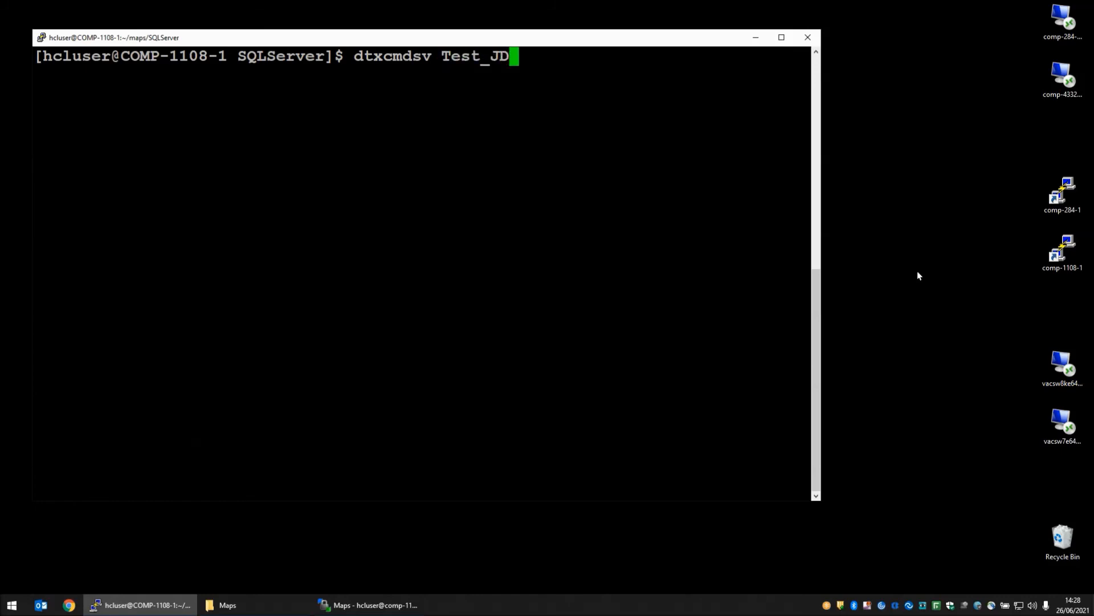
key("Return")
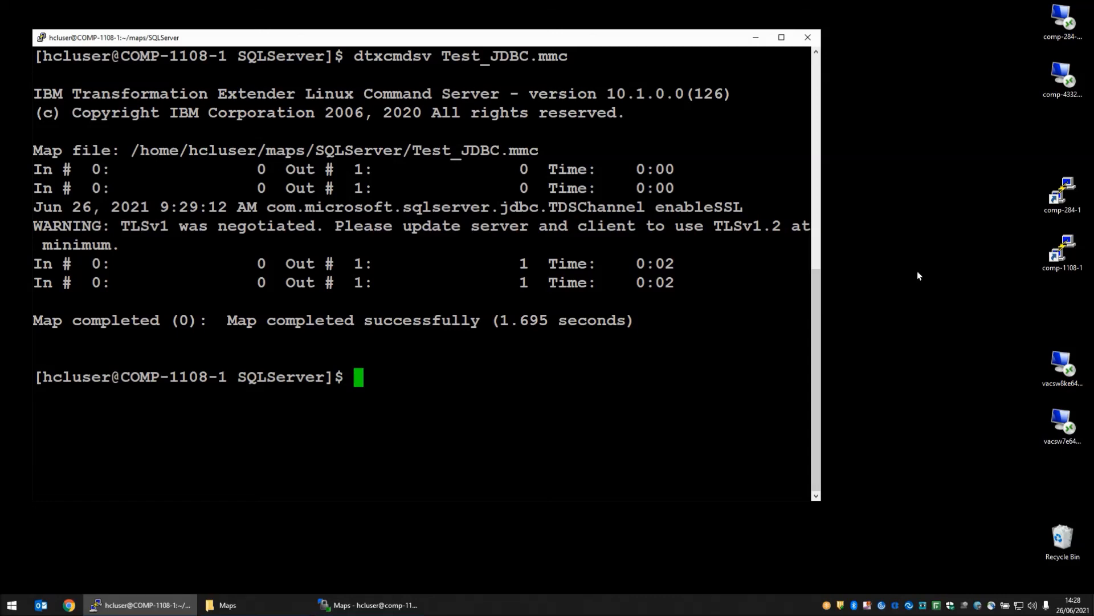
type("cat Out*")
key("Return")
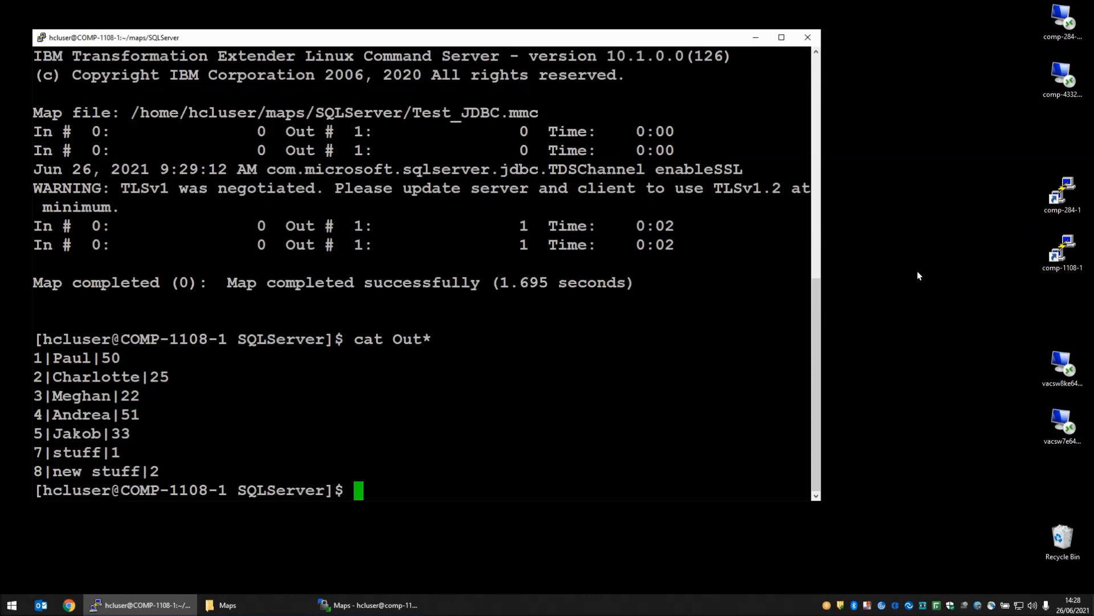
- Display the m4jdbc.mtr trace and highlight its 'Rows fetched: 7' line
type("ls")
key("Return")
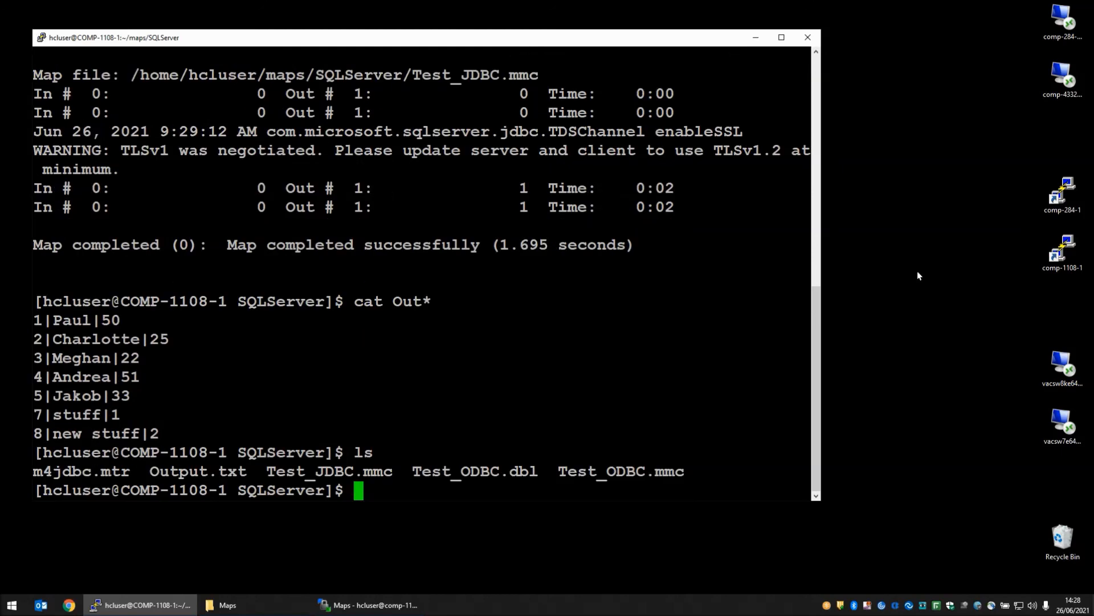
type("cat m4j")
key("Tab")
key("Return")
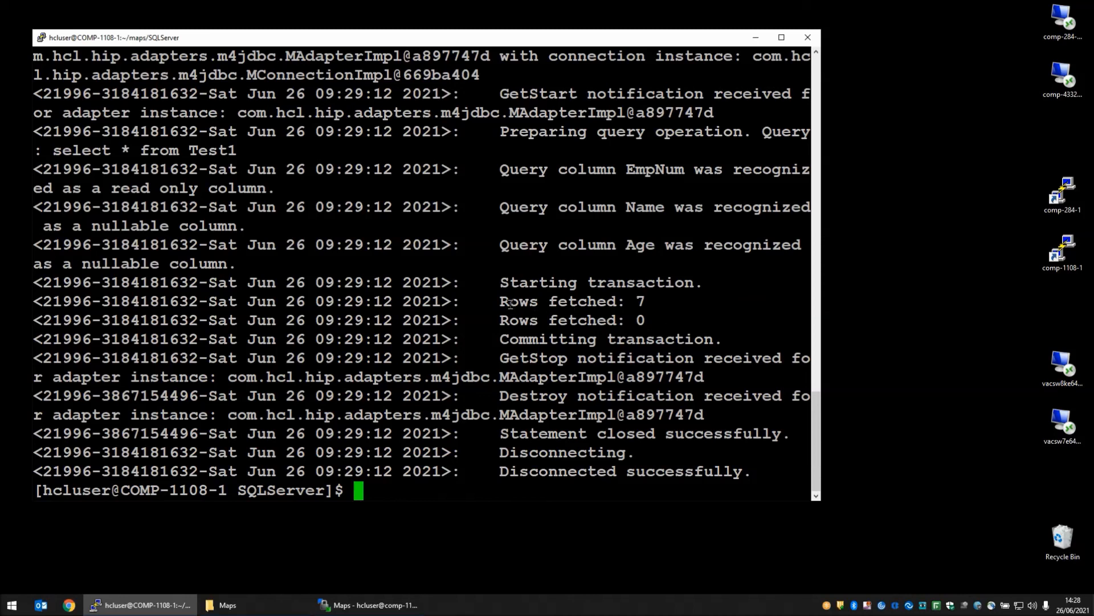
left_click_drag(500, 301, 643, 302)
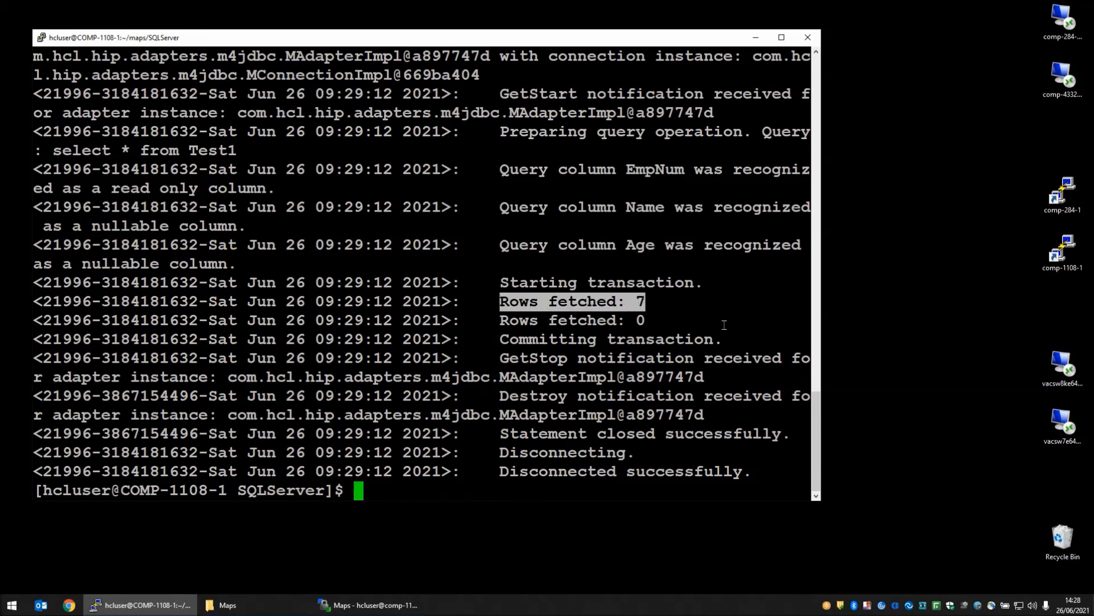